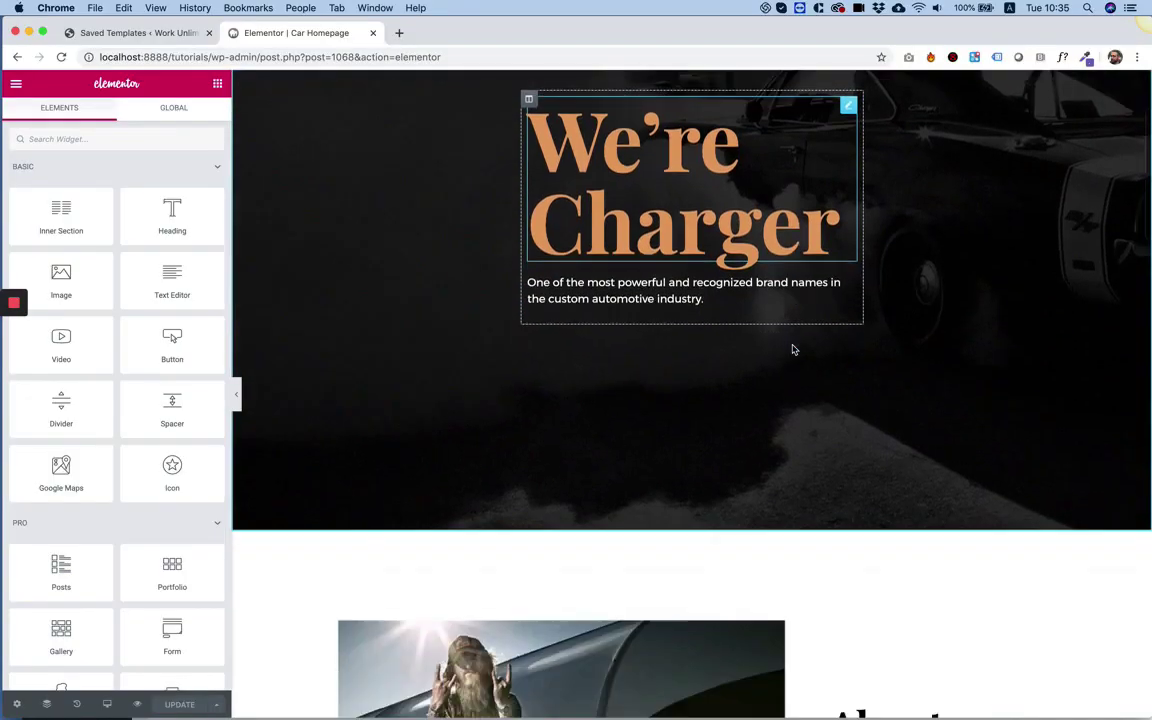
Step: Scroll up and down through the Car Homepage's hero, About us, Services and gallery sections
scroll(792, 347, down, 8)
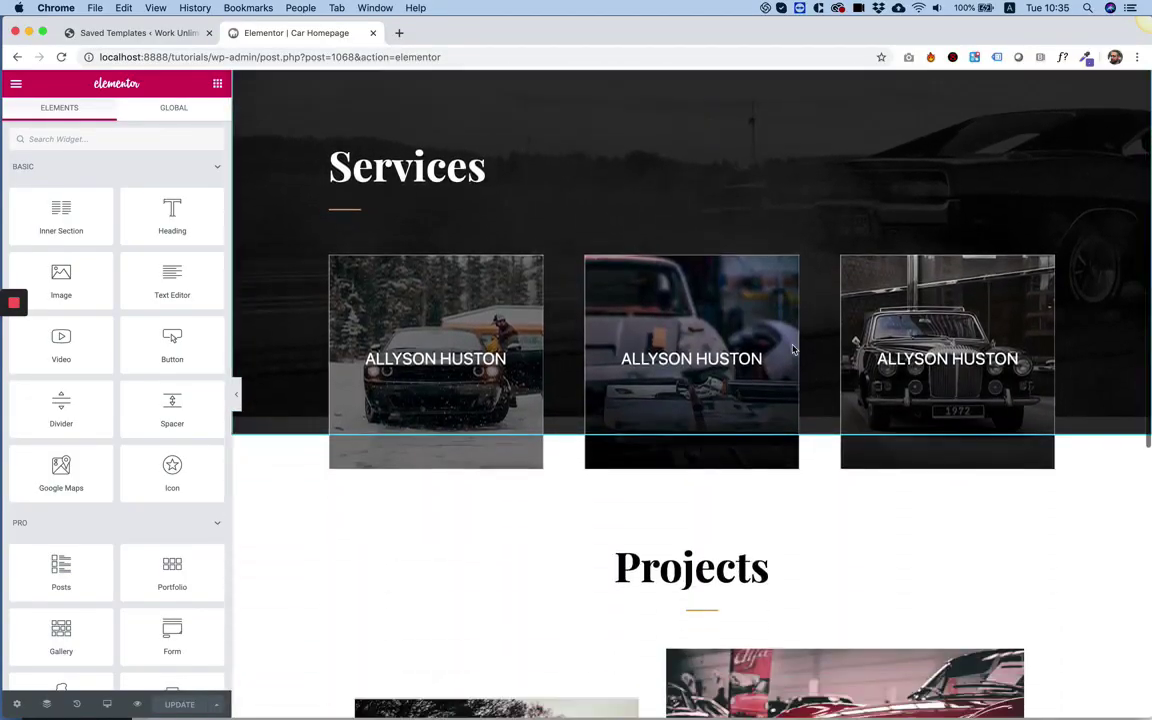
scroll(810, 537, down, 10)
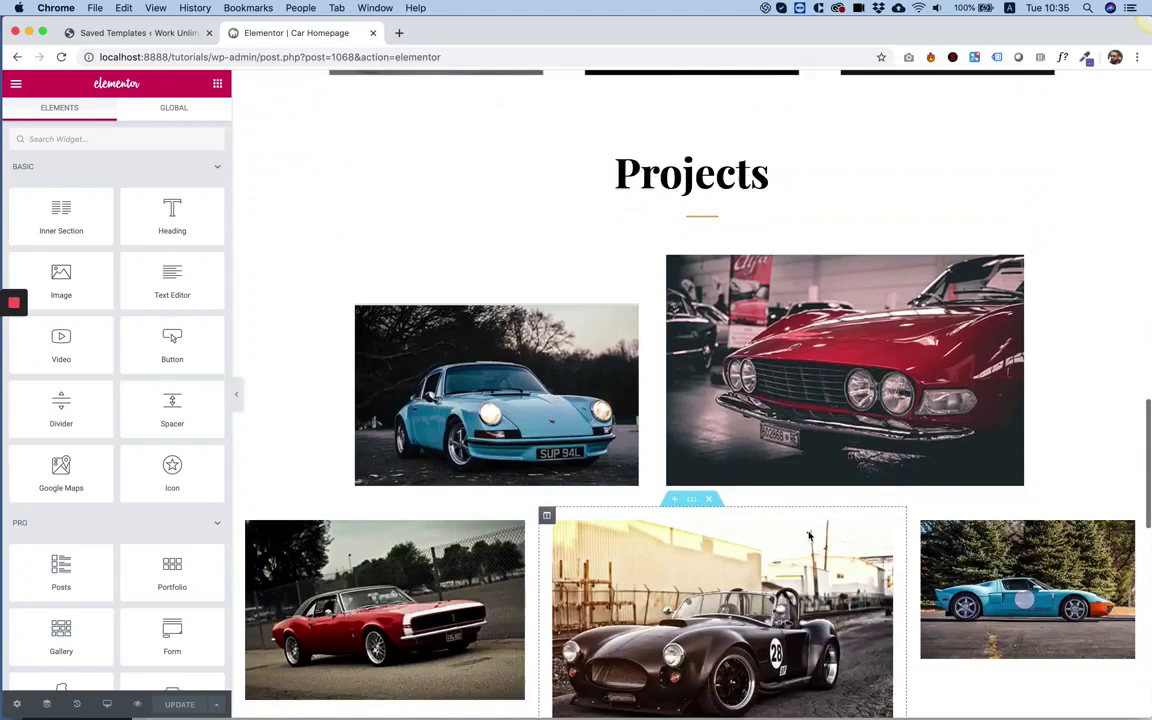
scroll(810, 537, down, 1)
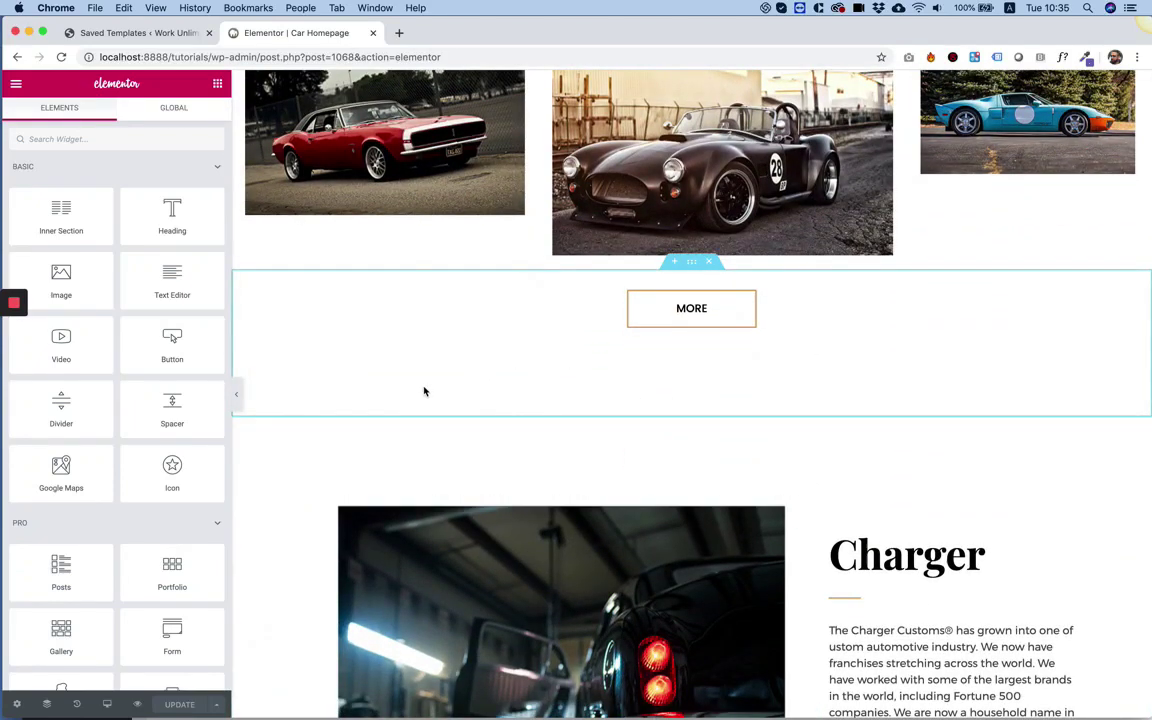
scroll(424, 391, down, 4)
scroll(424, 391, up, 6)
scroll(424, 391, down, 10)
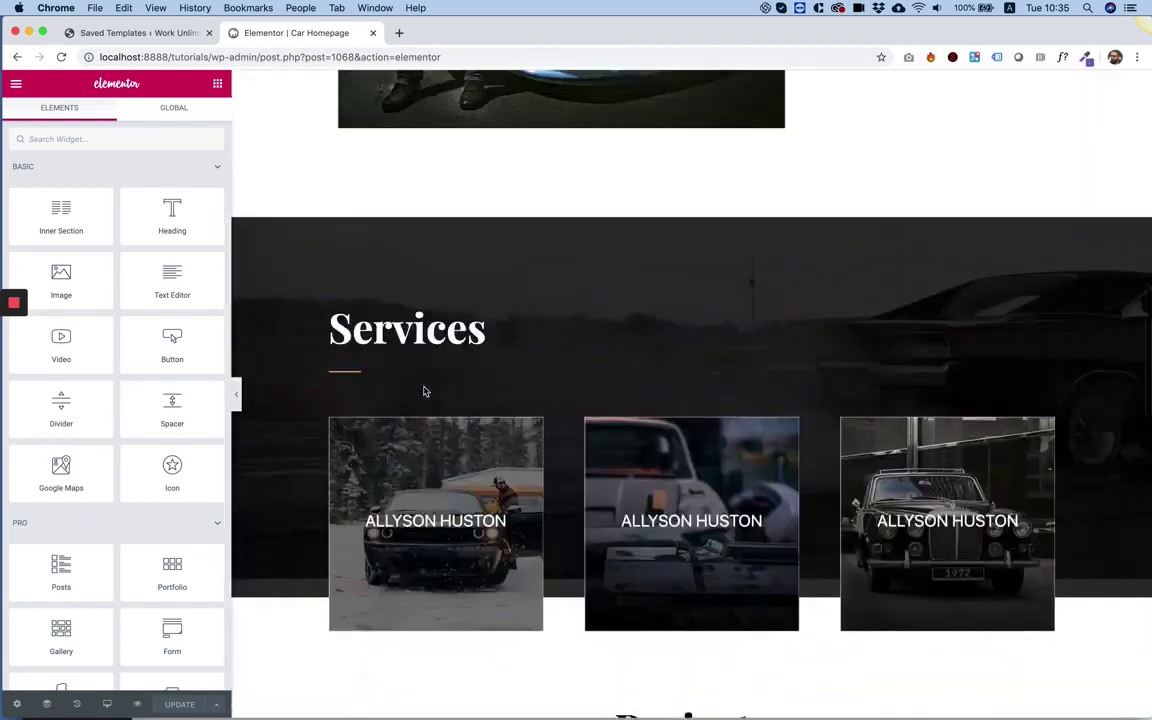
scroll(424, 391, up, 1)
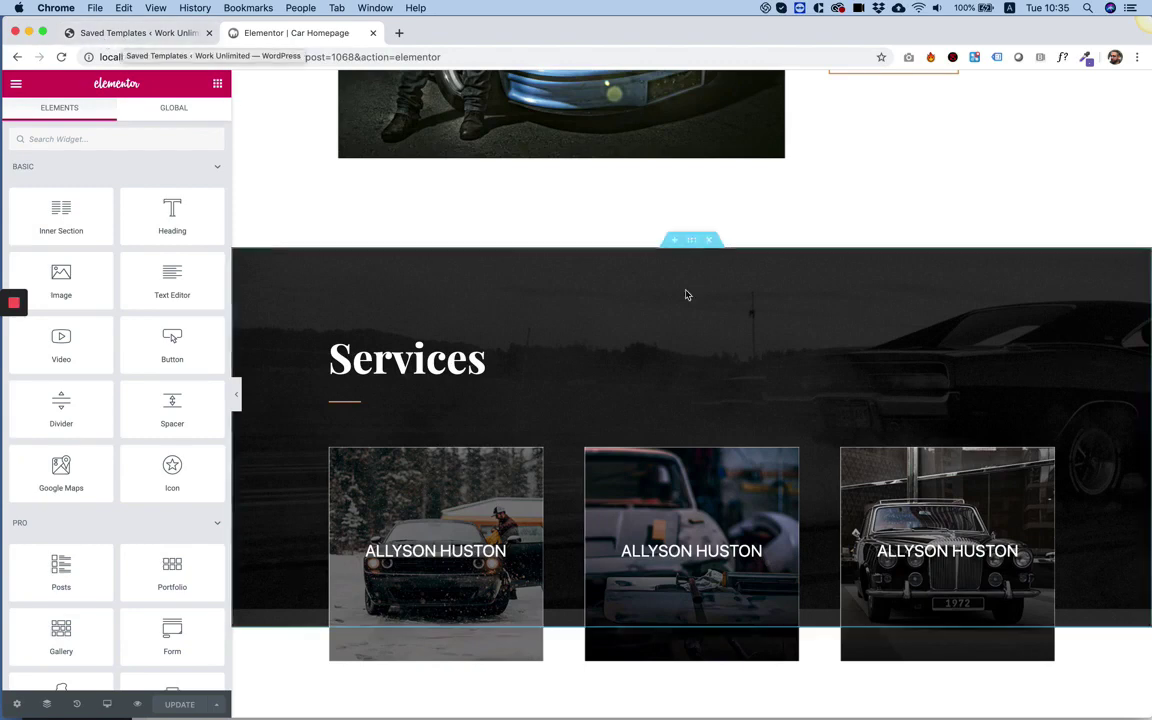
scroll(686, 293, up, 5)
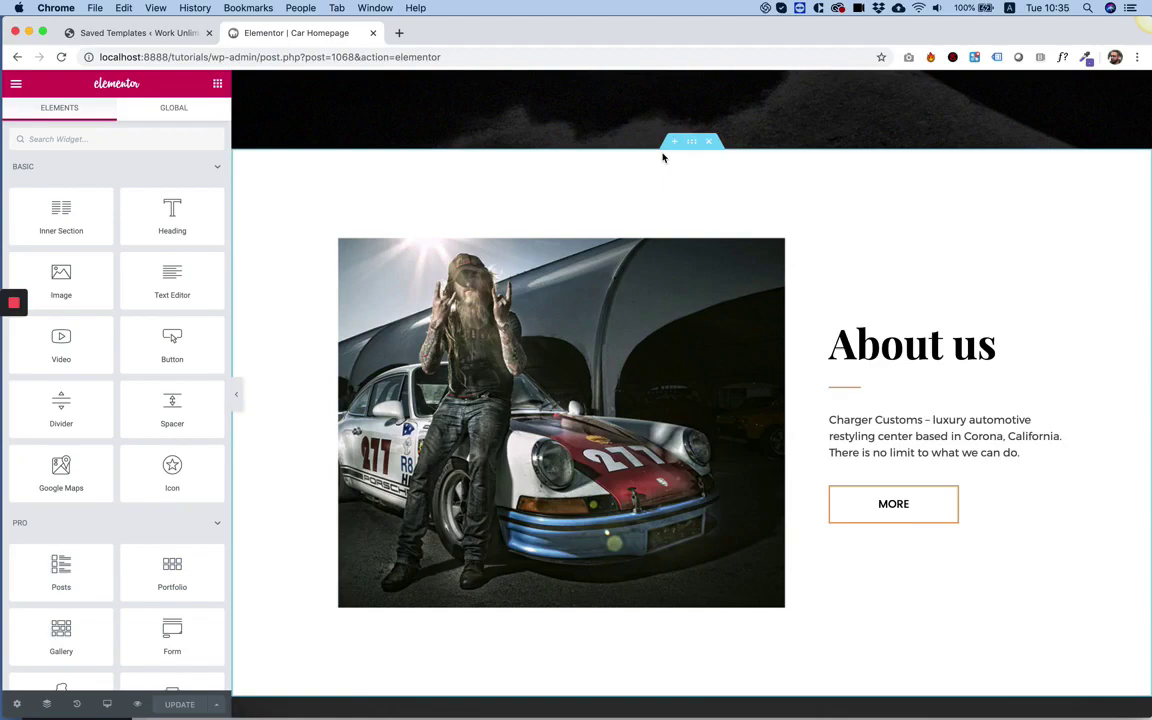
scroll(661, 154, up, 6)
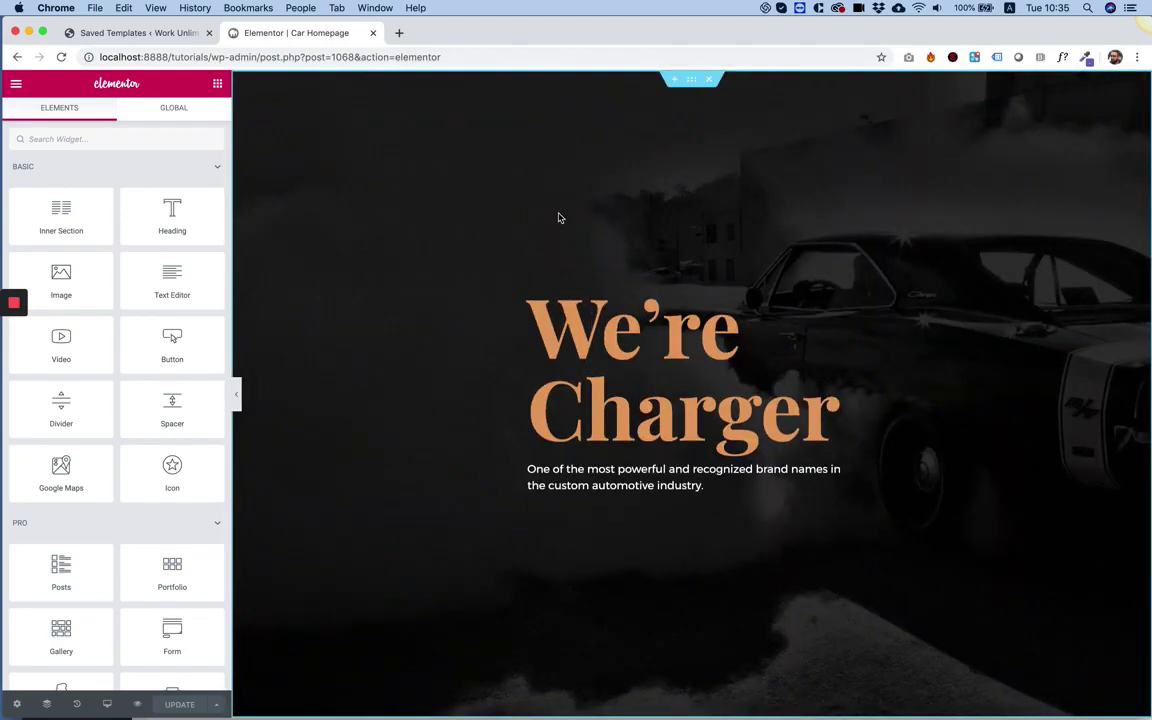
scroll(558, 216, down, 6)
scroll(558, 216, down, 12)
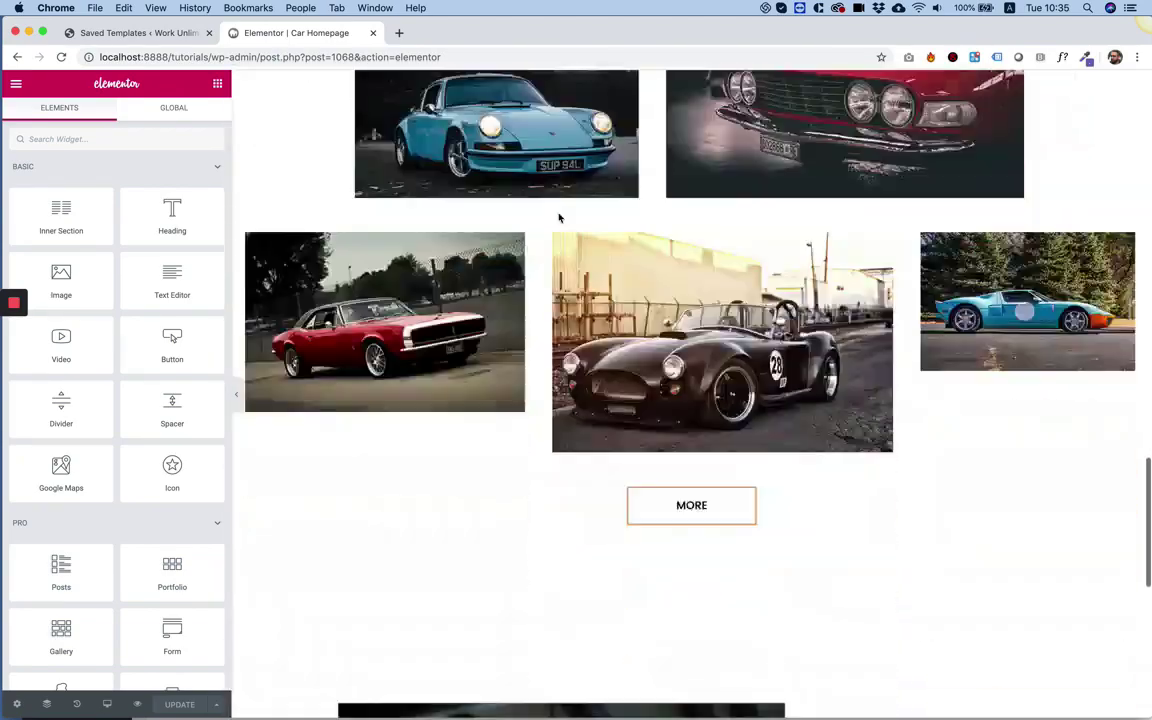
scroll(559, 216, up, 17)
scroll(559, 216, up, 3)
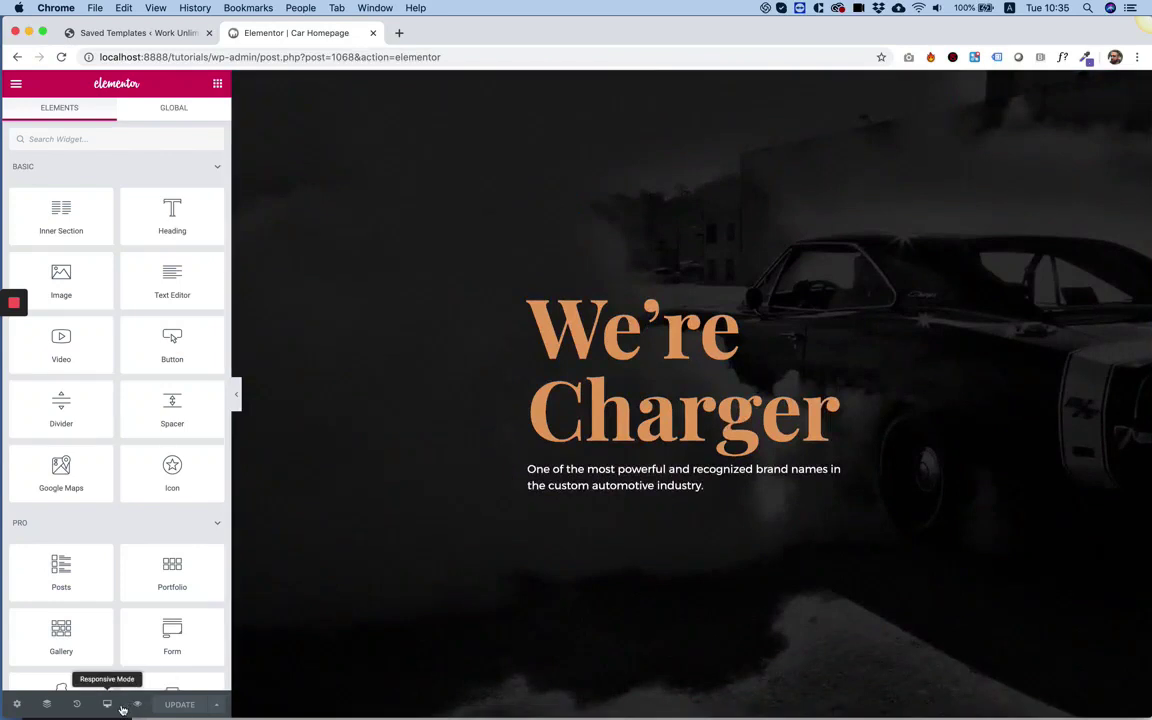
Step: Save the whole page to the Elementor library as a template named 'Car'
click(216, 704)
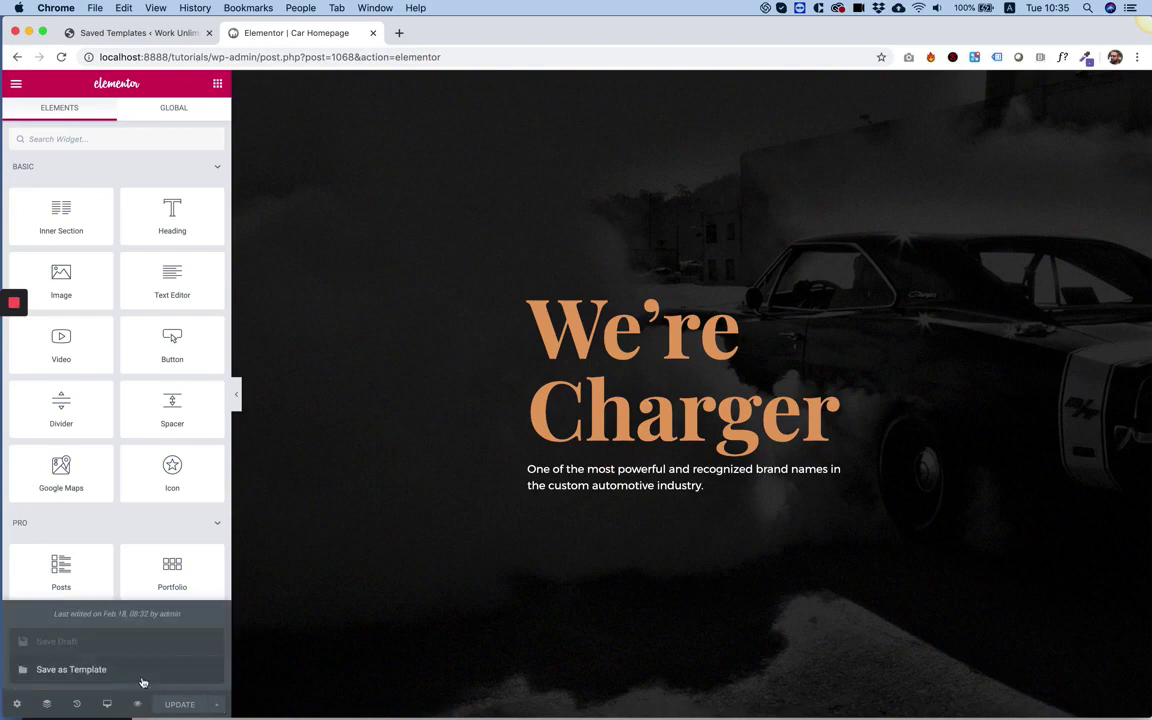
click(71, 669)
click(550, 391)
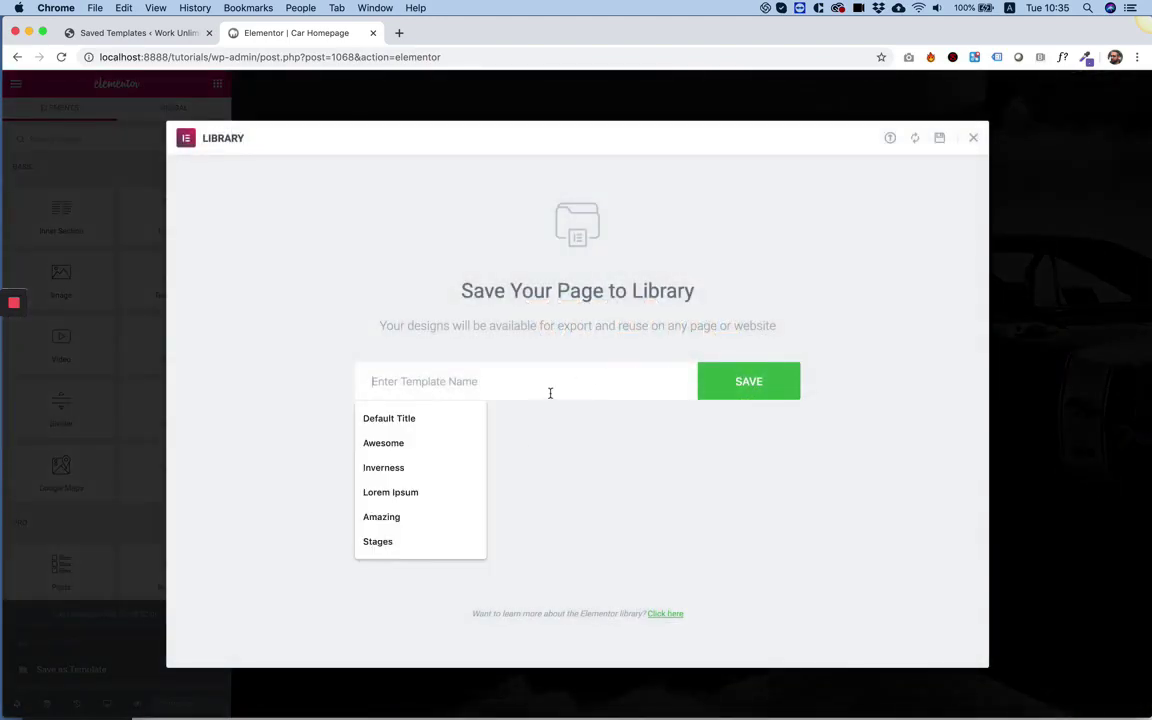
text(Car)
click(765, 392)
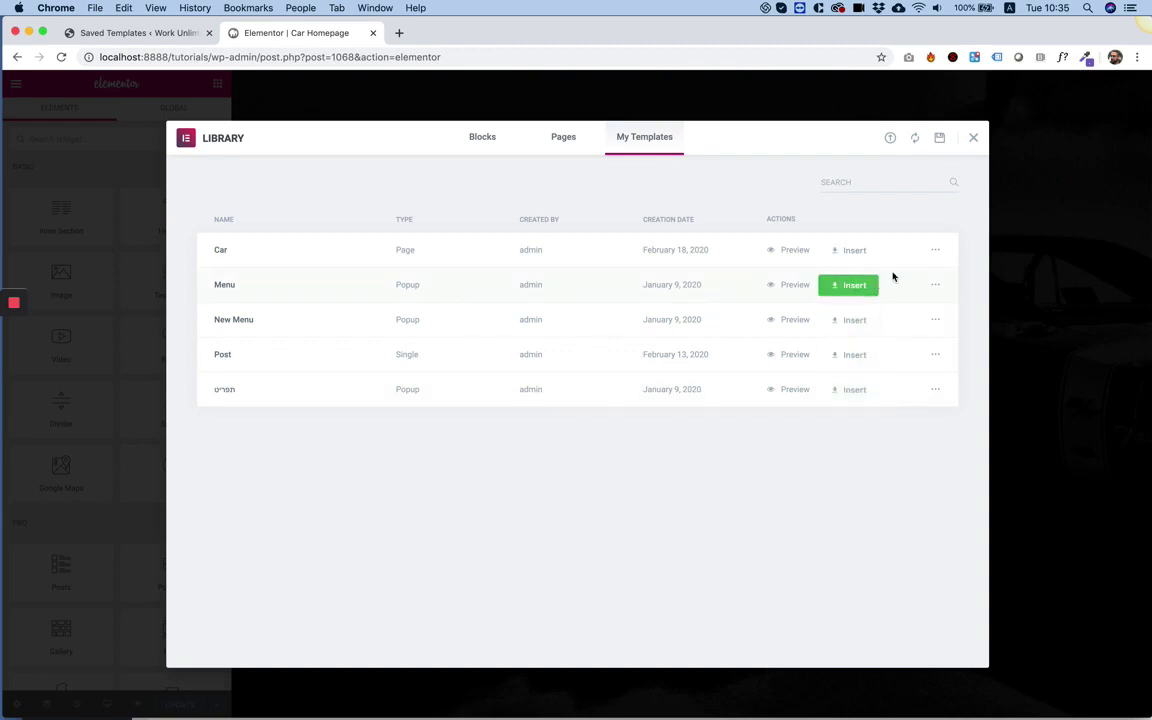
Step: Export the Car template from My Templates and save the JSON file
click(937, 254)
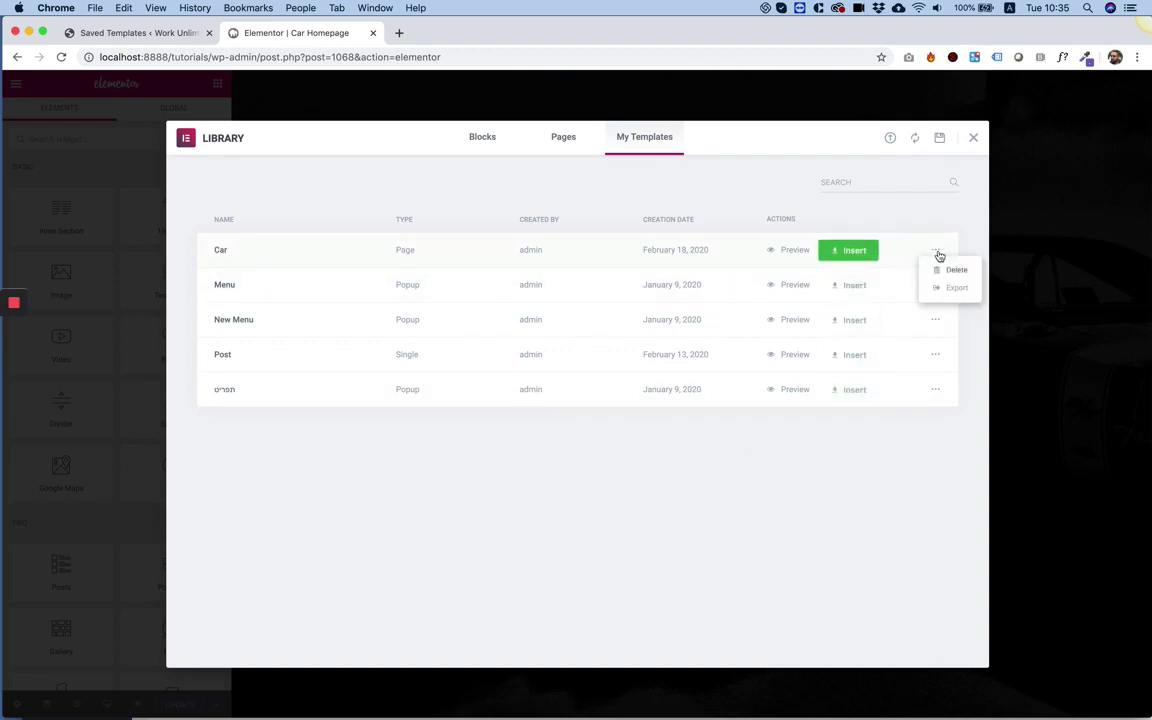
click(957, 290)
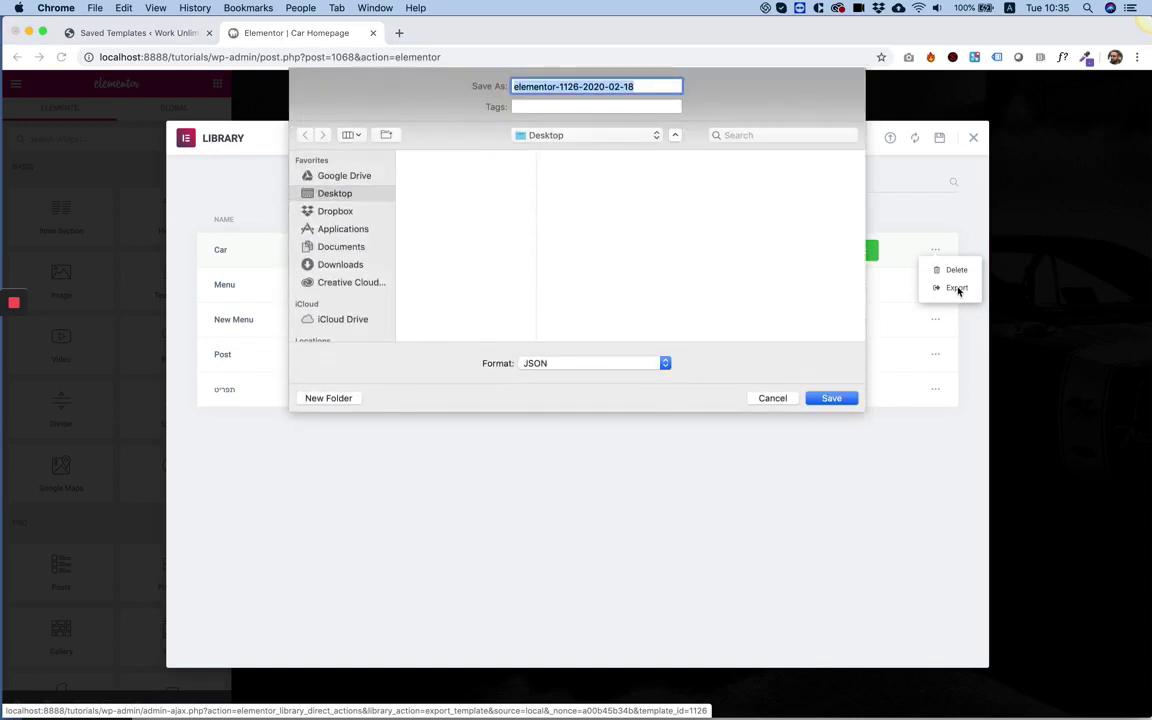
key(Return)
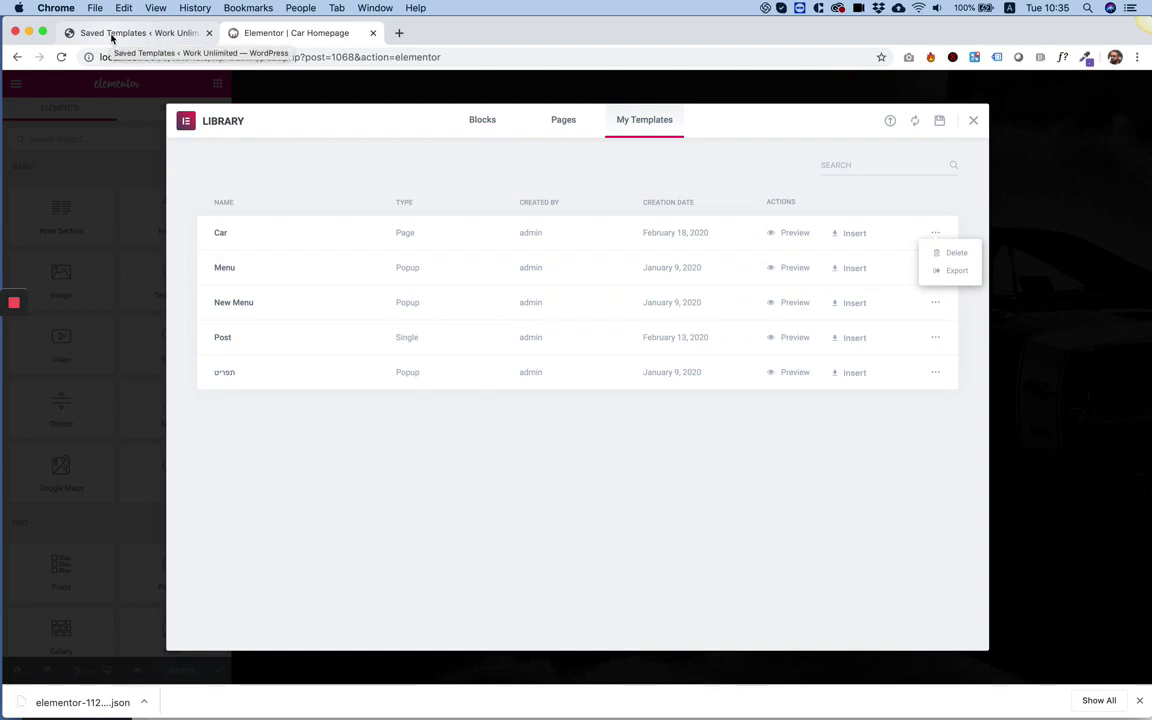
Step: Import the exported Car JSON file through the live site's Saved Templates import panel
click(112, 33)
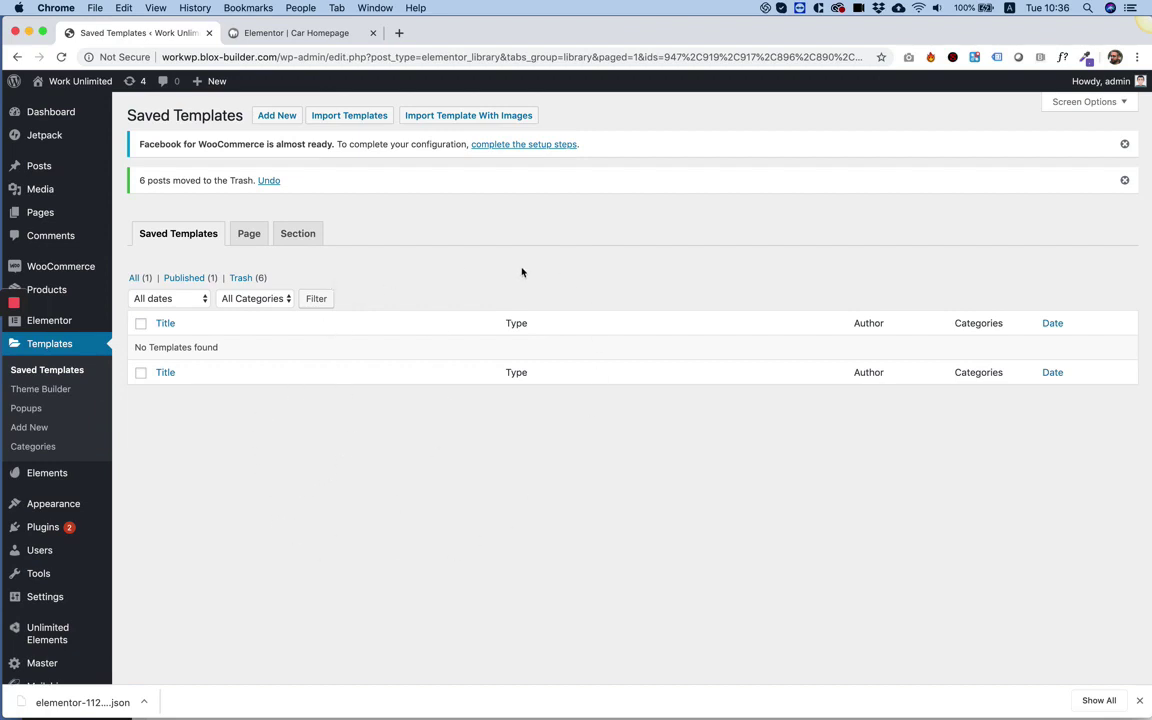
click(346, 118)
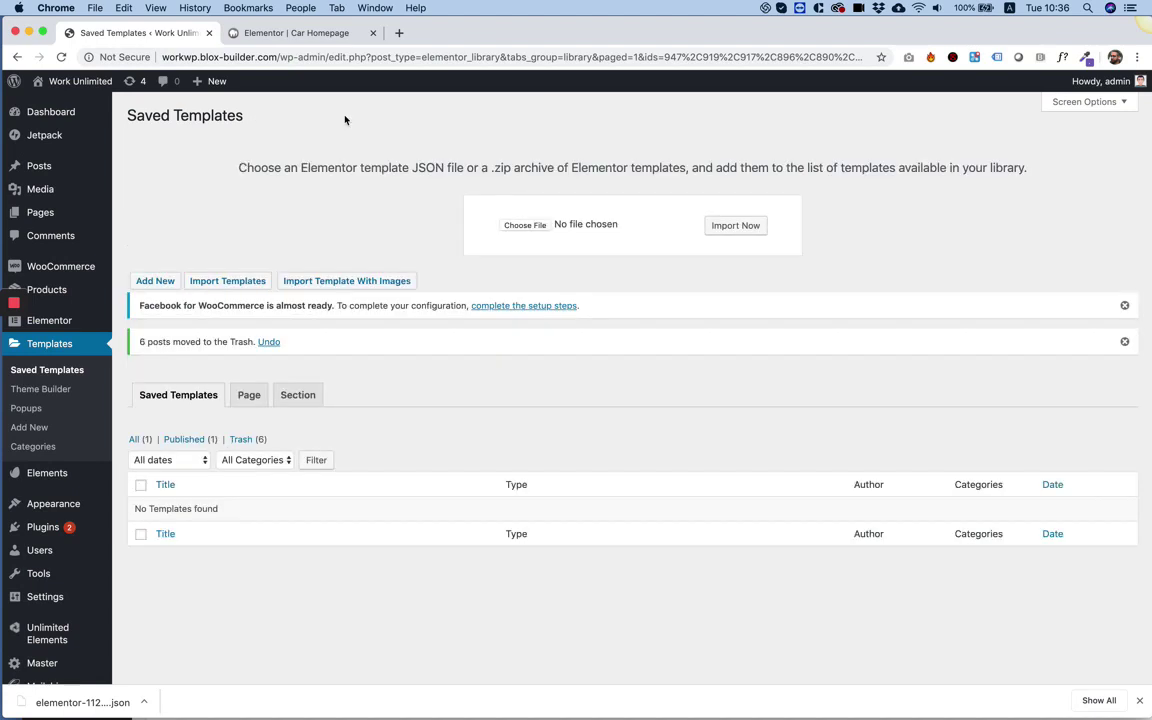
click(525, 225)
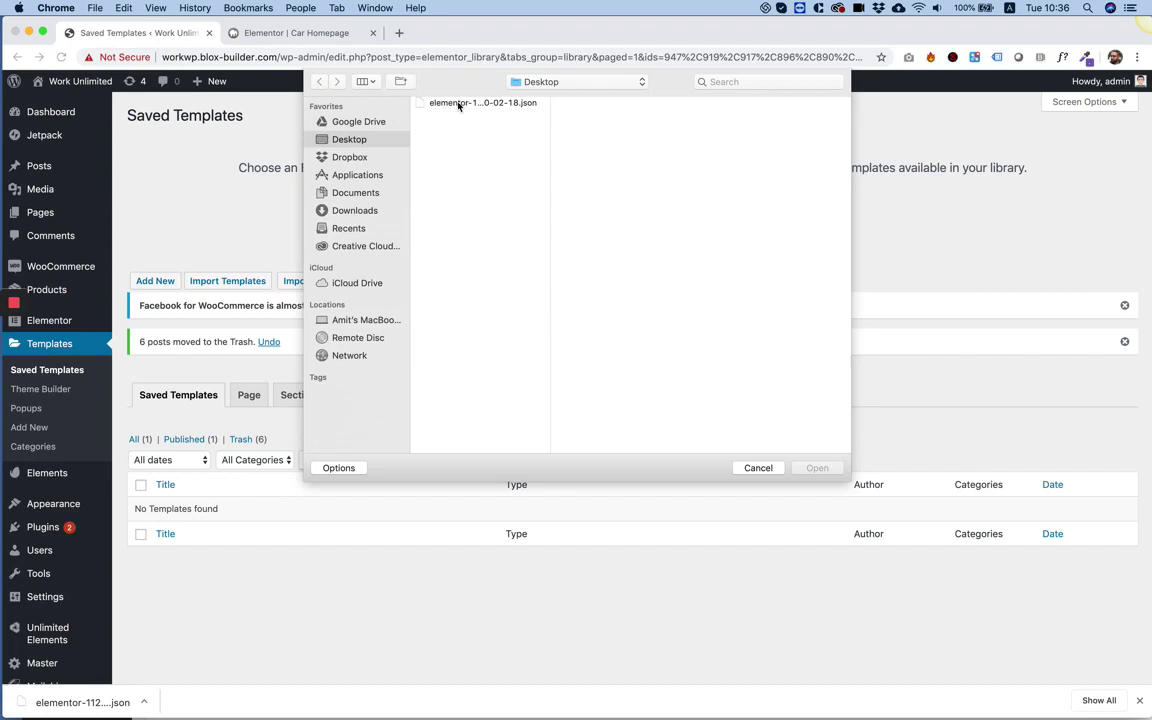
double_click(458, 104)
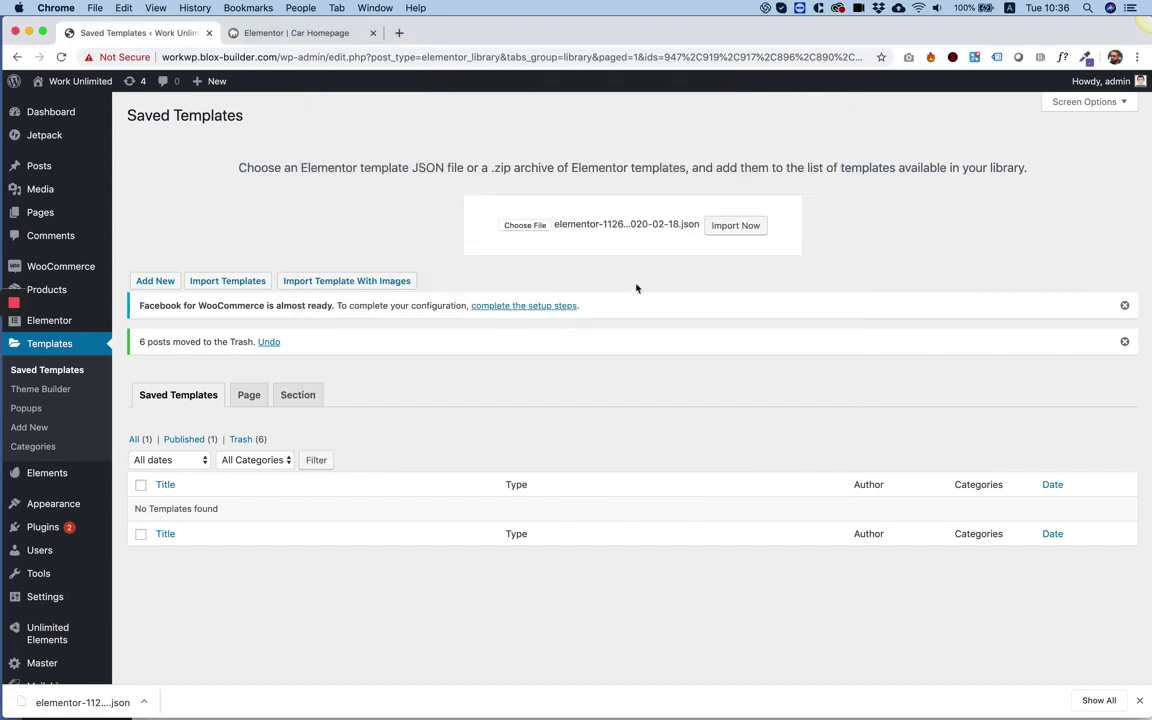
click(745, 236)
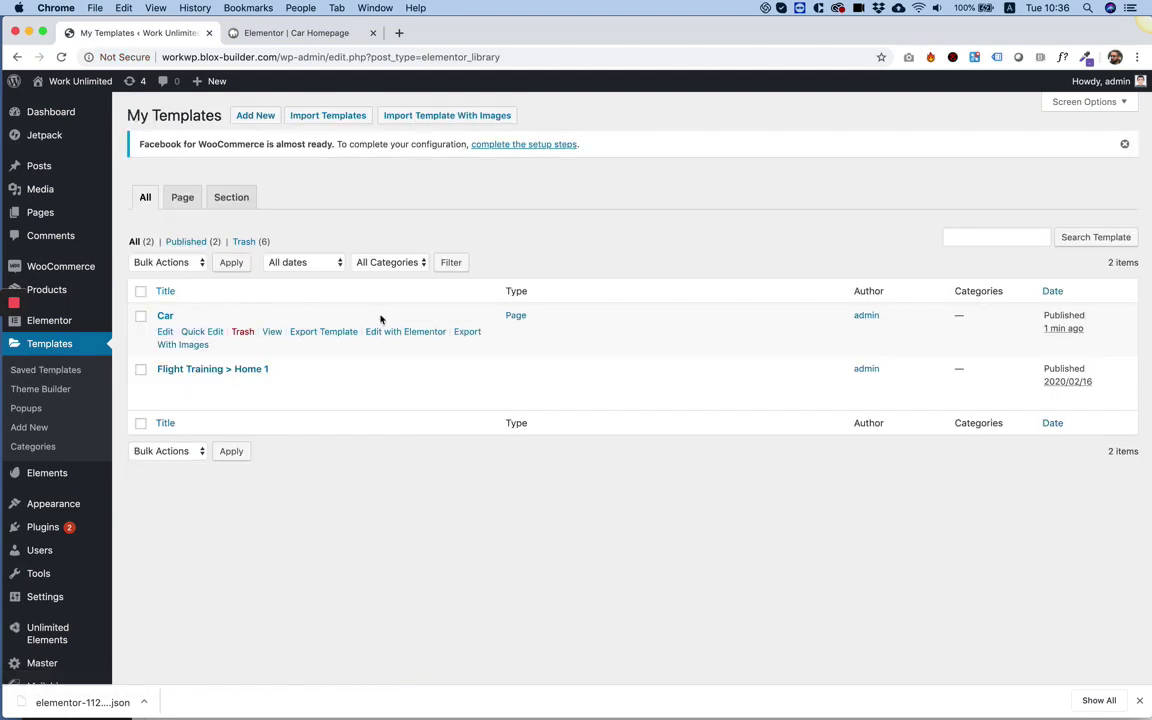
Step: Open the imported Car template in Elementor and inspect the Charger section's placeholder image
click(385, 333)
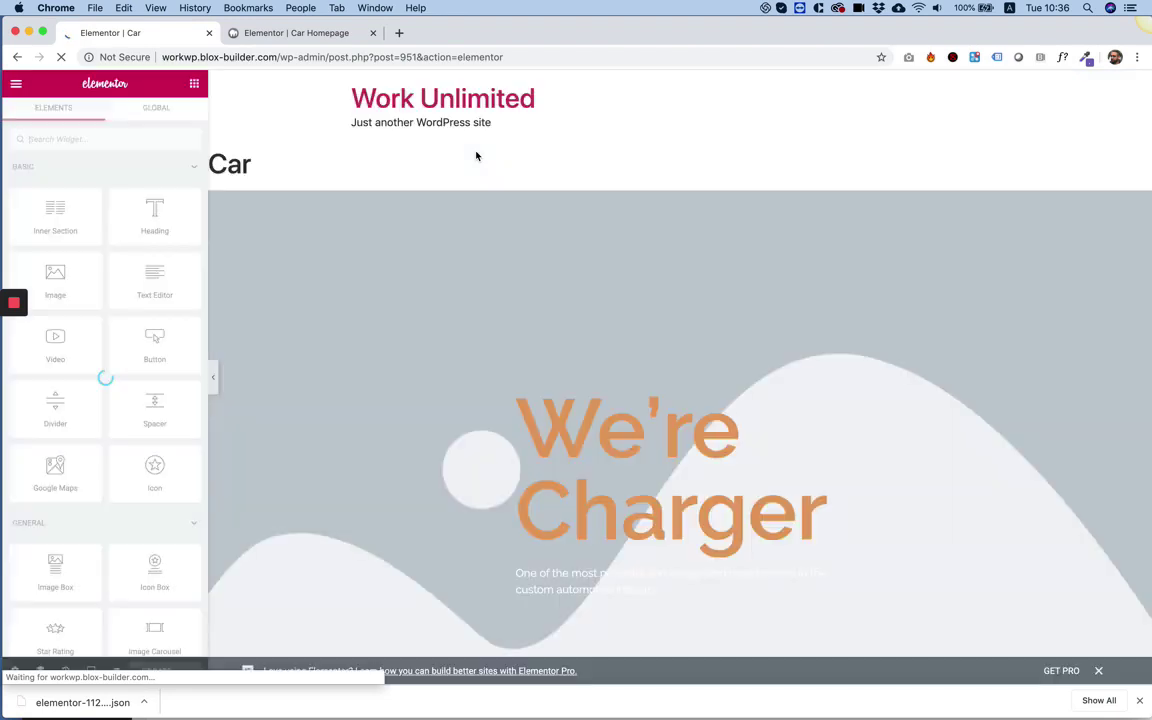
scroll(476, 156, down, 20)
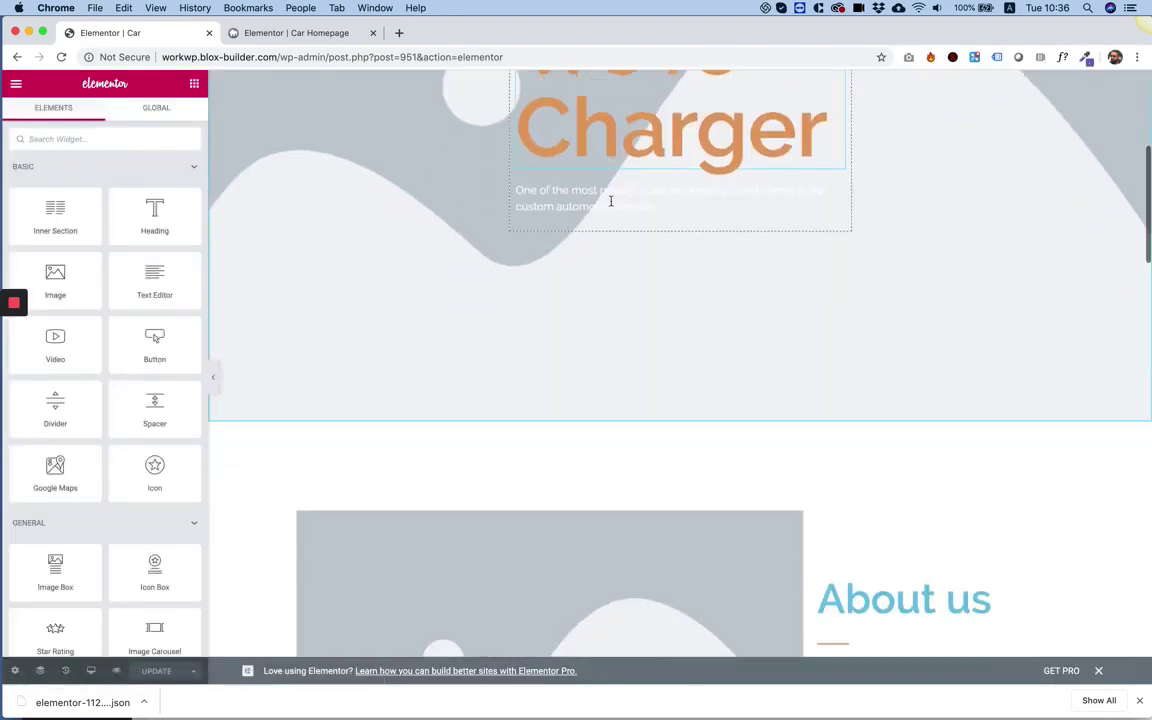
scroll(610, 204, down, 10)
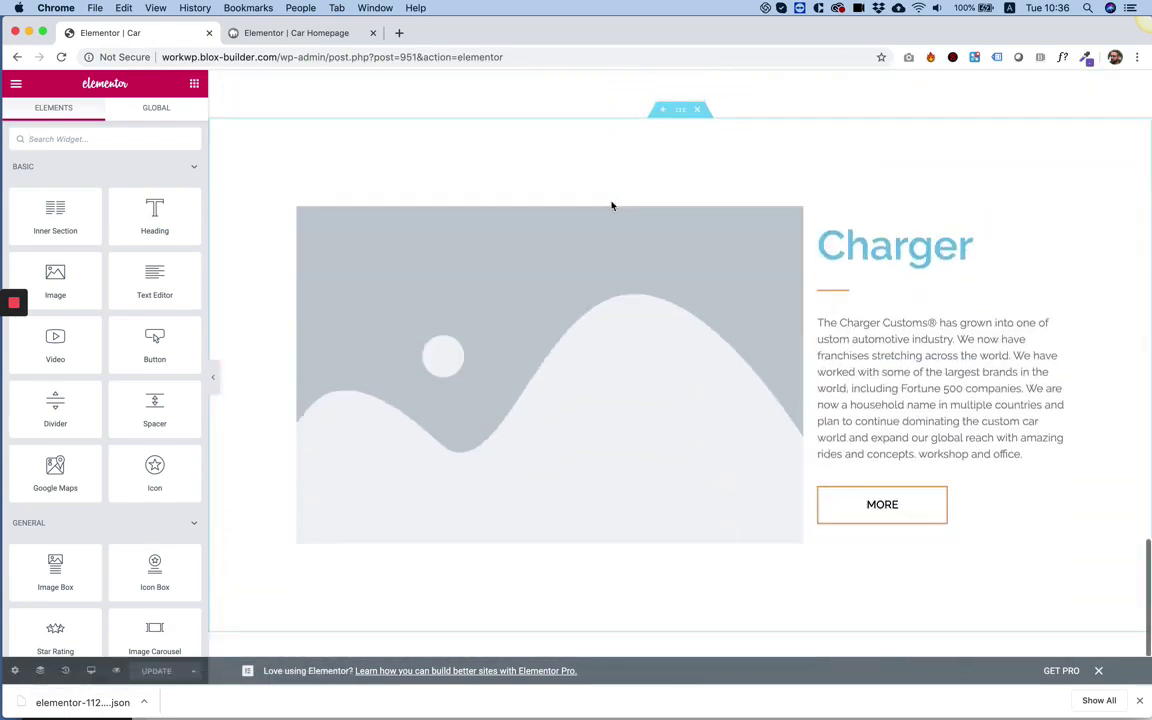
scroll(605, 210, up, 10)
scroll(437, 378, down, 10)
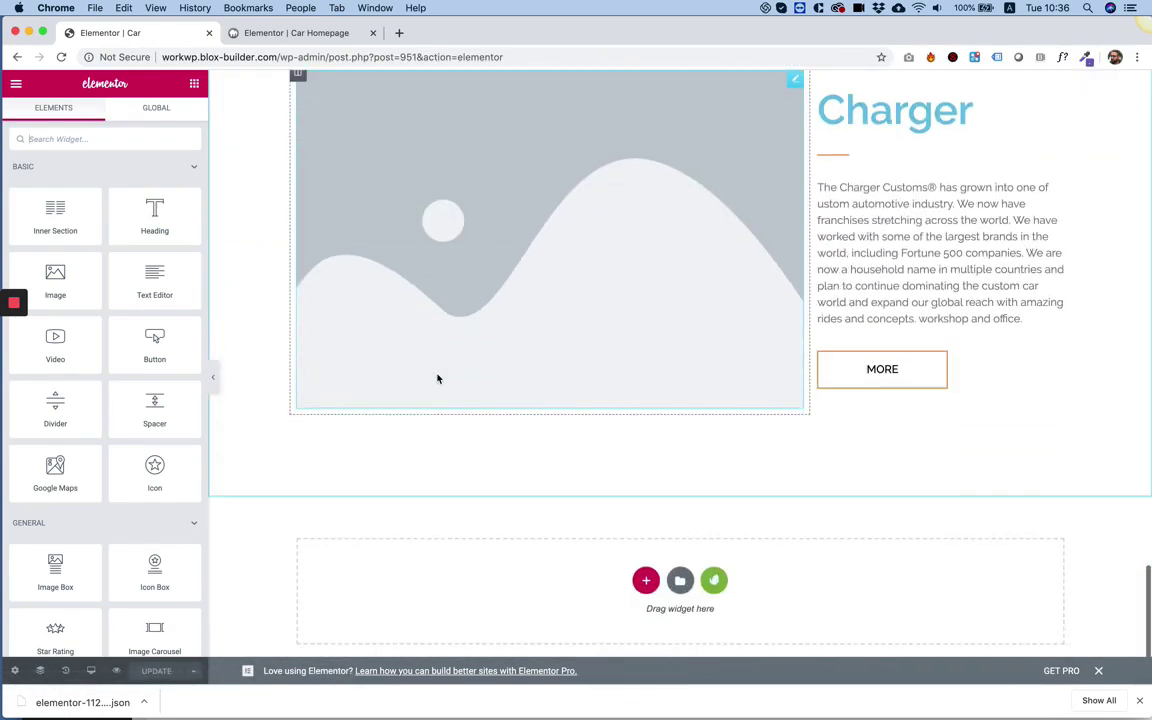
click(476, 273)
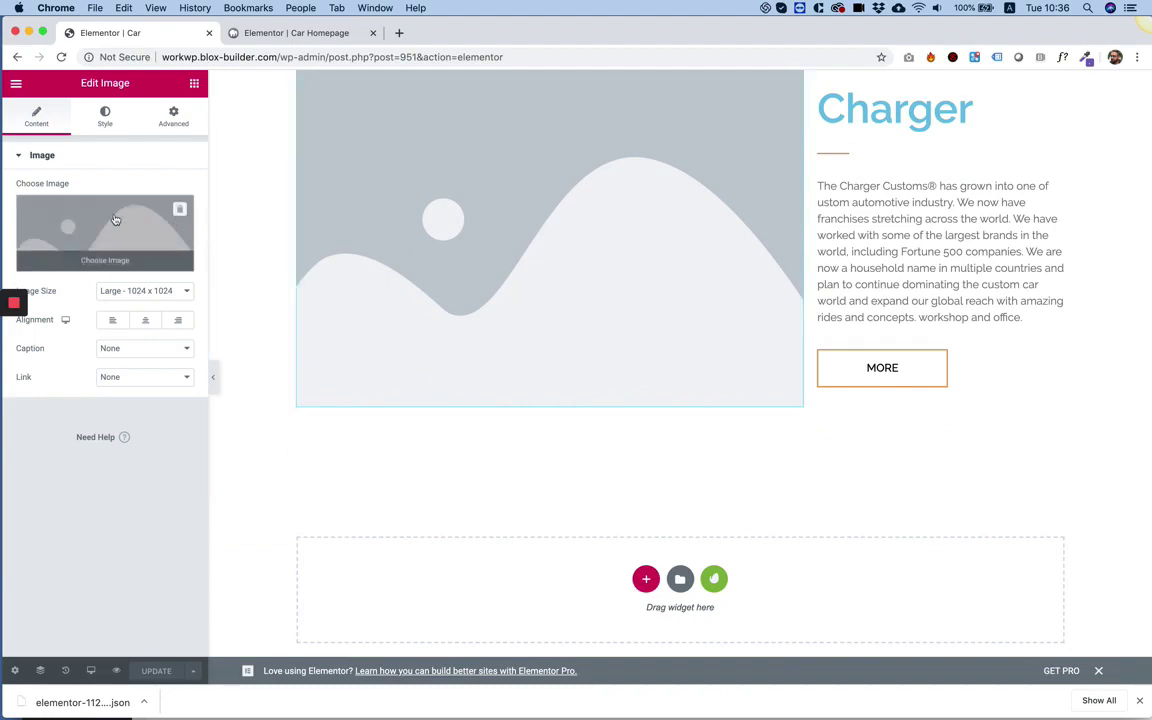
scroll(581, 347, up, 15)
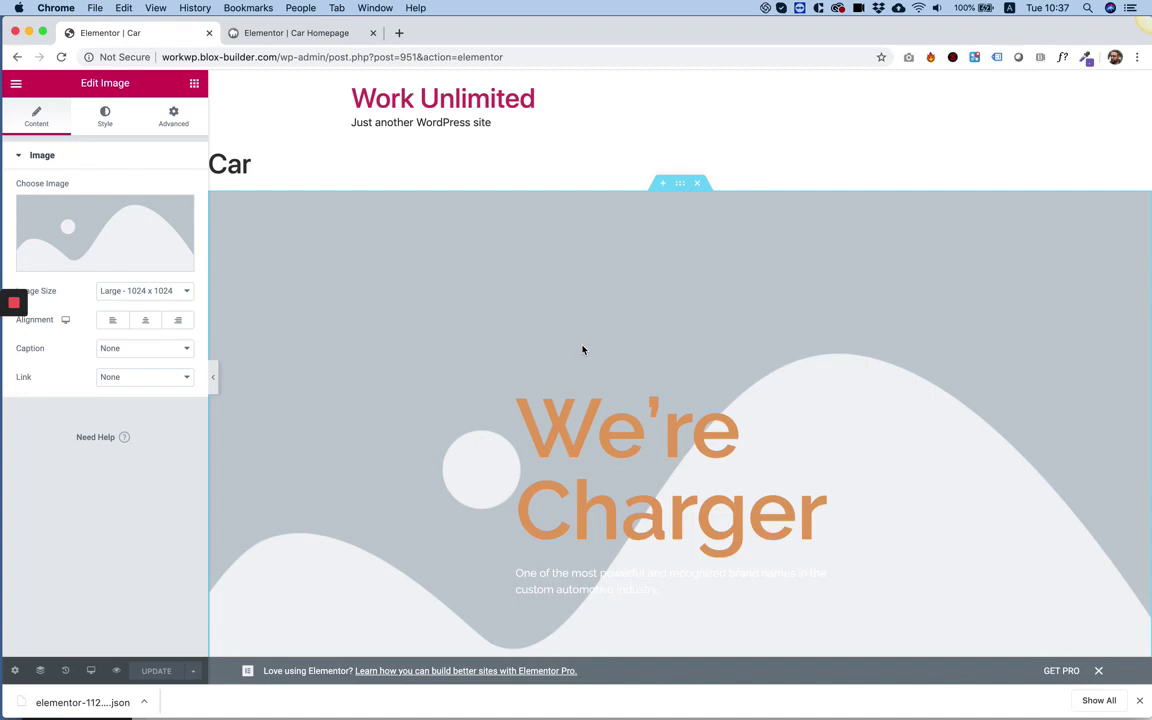
Step: Exit the localhost Car Homepage editor to the dashboard and go to Saved Templates
click(274, 37)
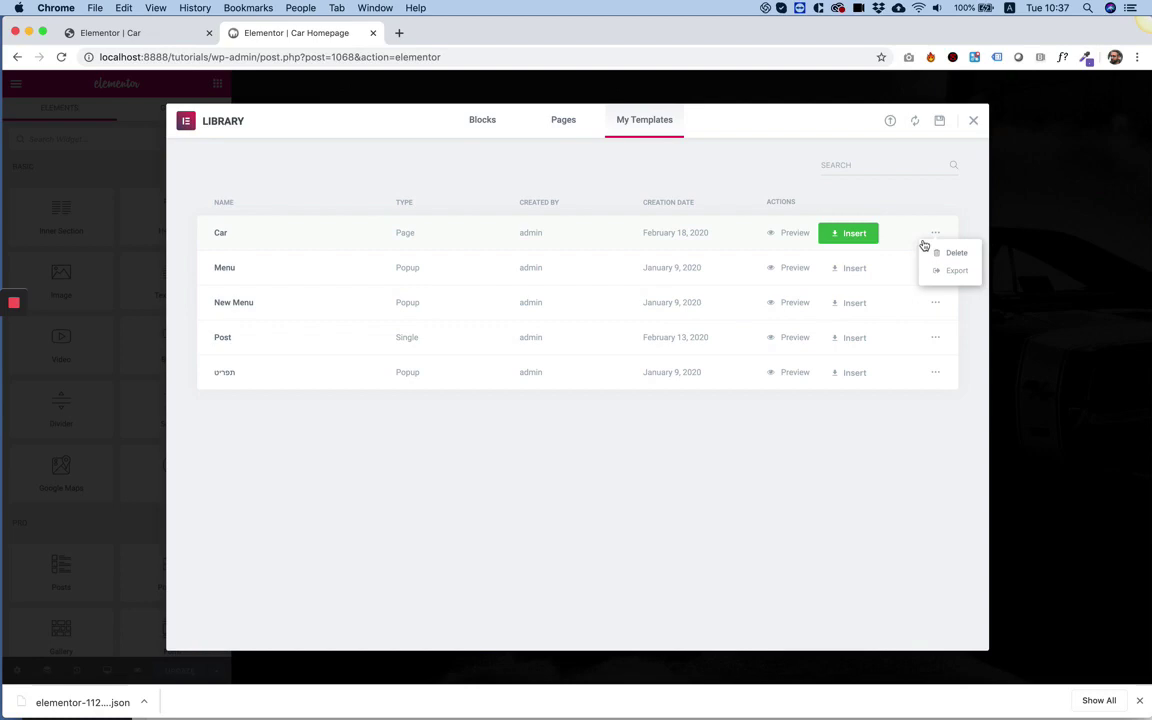
click(96, 178)
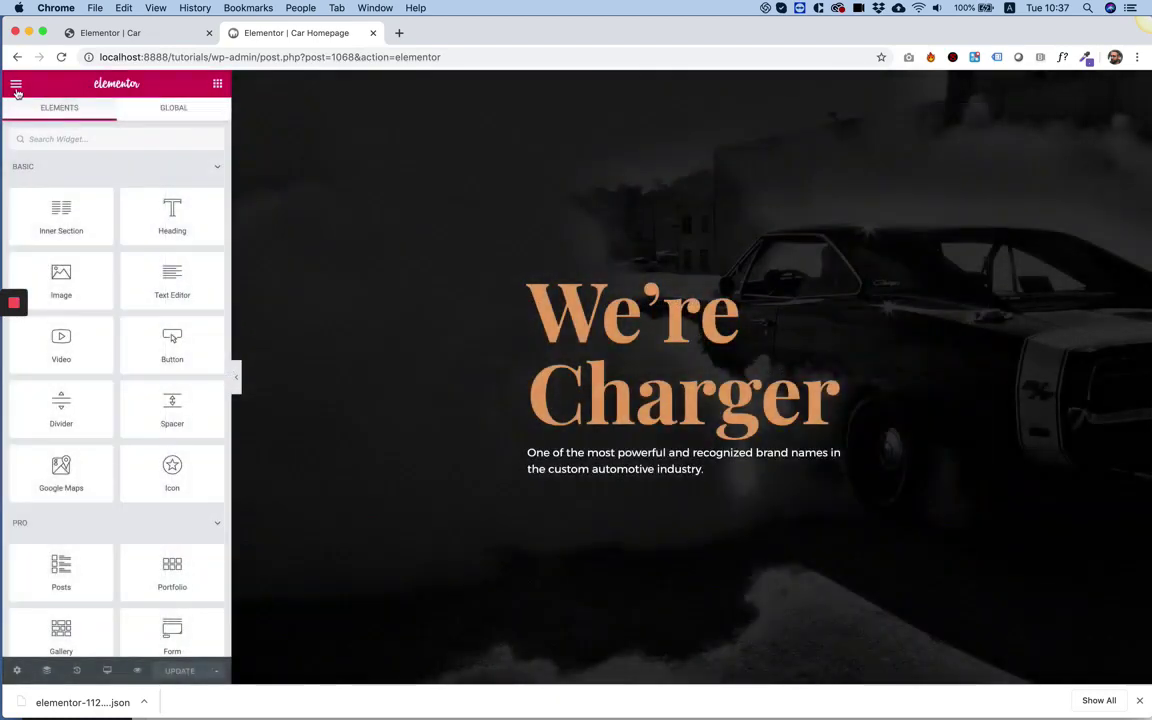
click(16, 87)
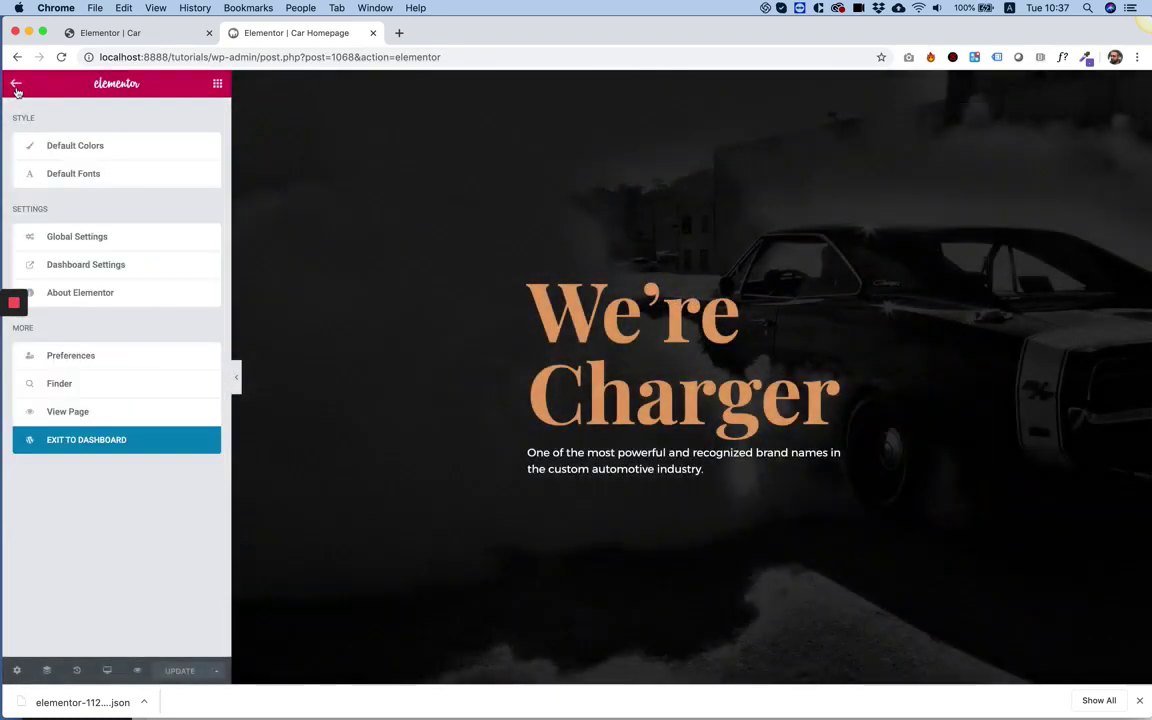
click(100, 446)
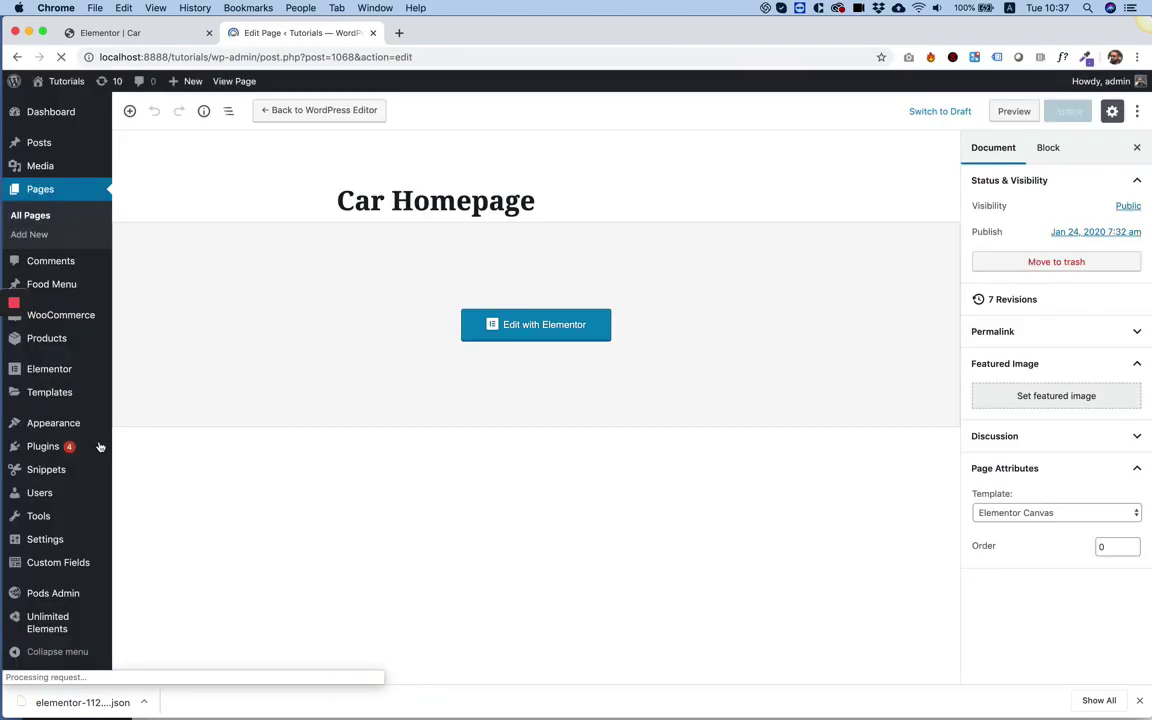
click(53, 400)
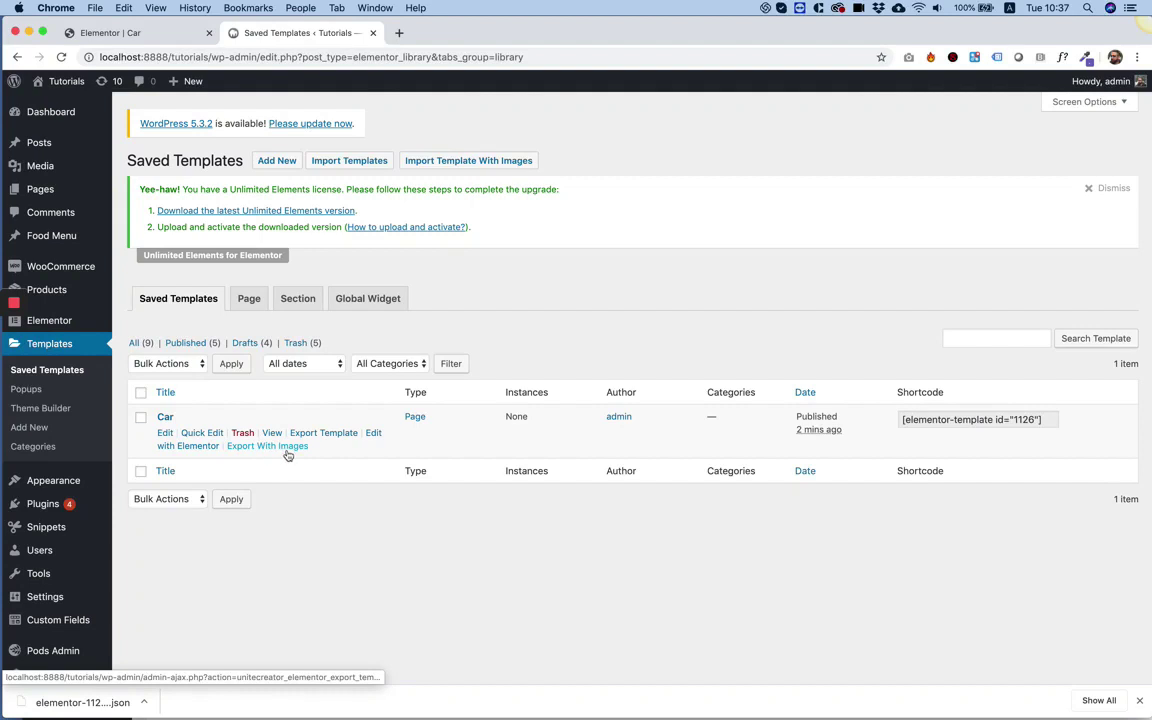
Step: Export the local Car template with its images as layout_car (1).zip
scroll(50, 469, down, 2)
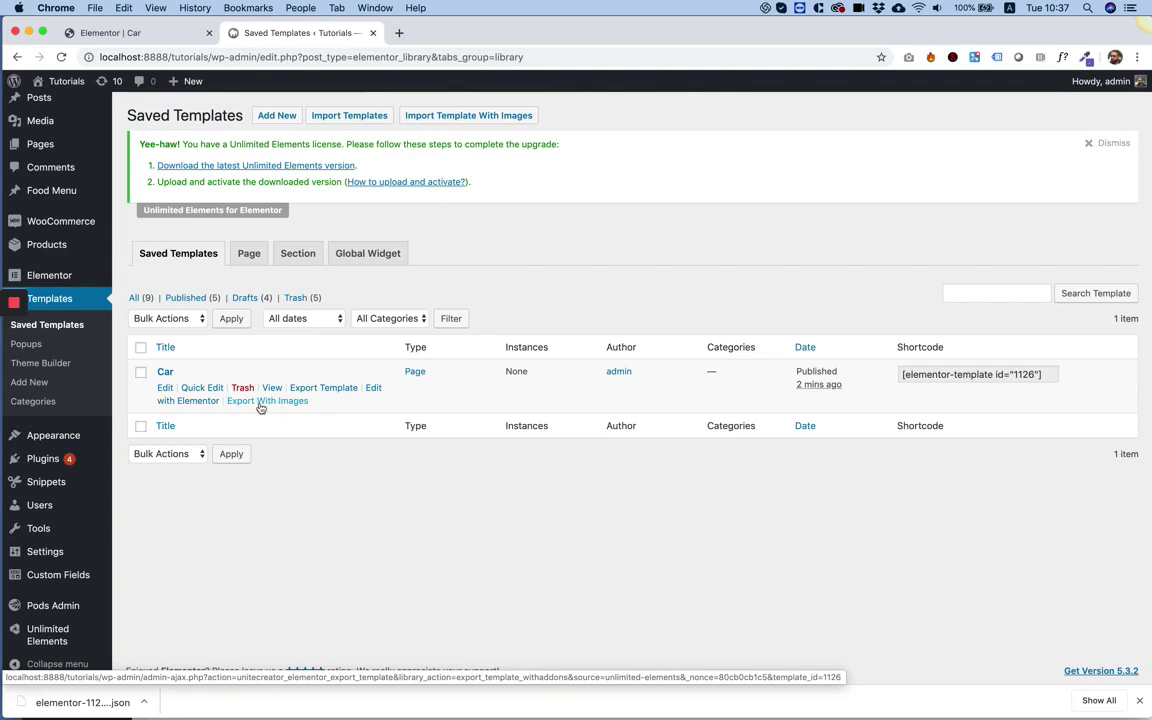
click(260, 403)
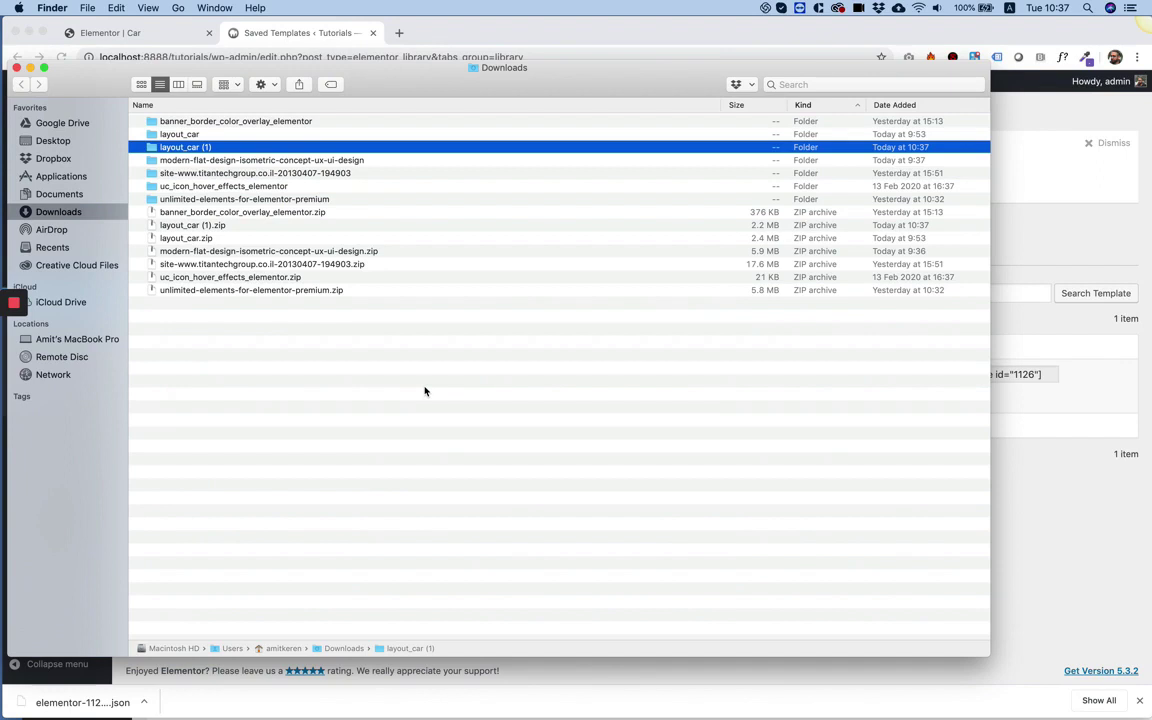
Step: Move layout_car (1).zip from Downloads to the Desktop, then return to the live Car editor
click(208, 226)
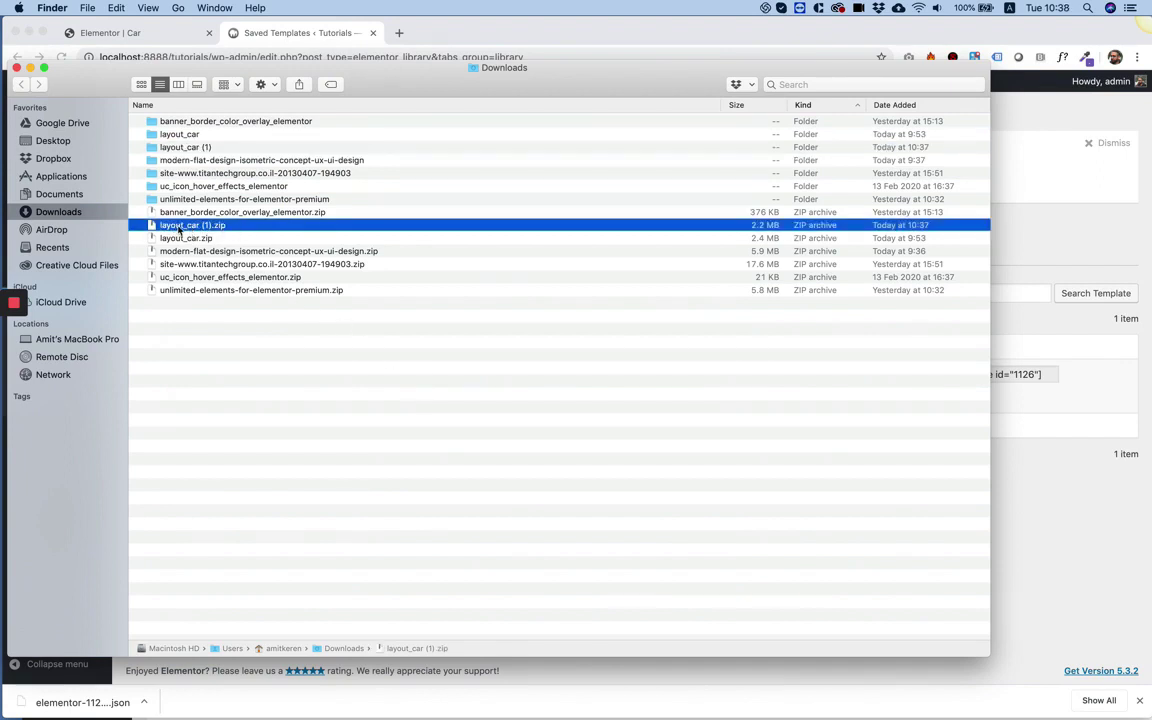
drag(218, 232, 260, 250)
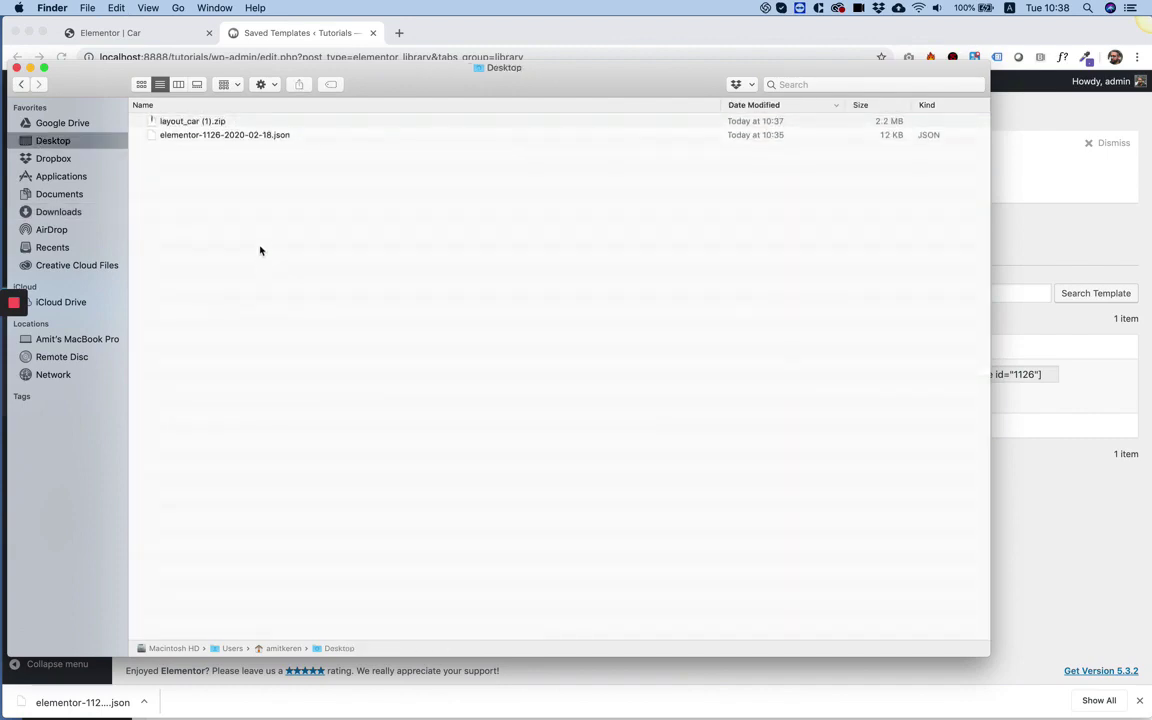
click(151, 38)
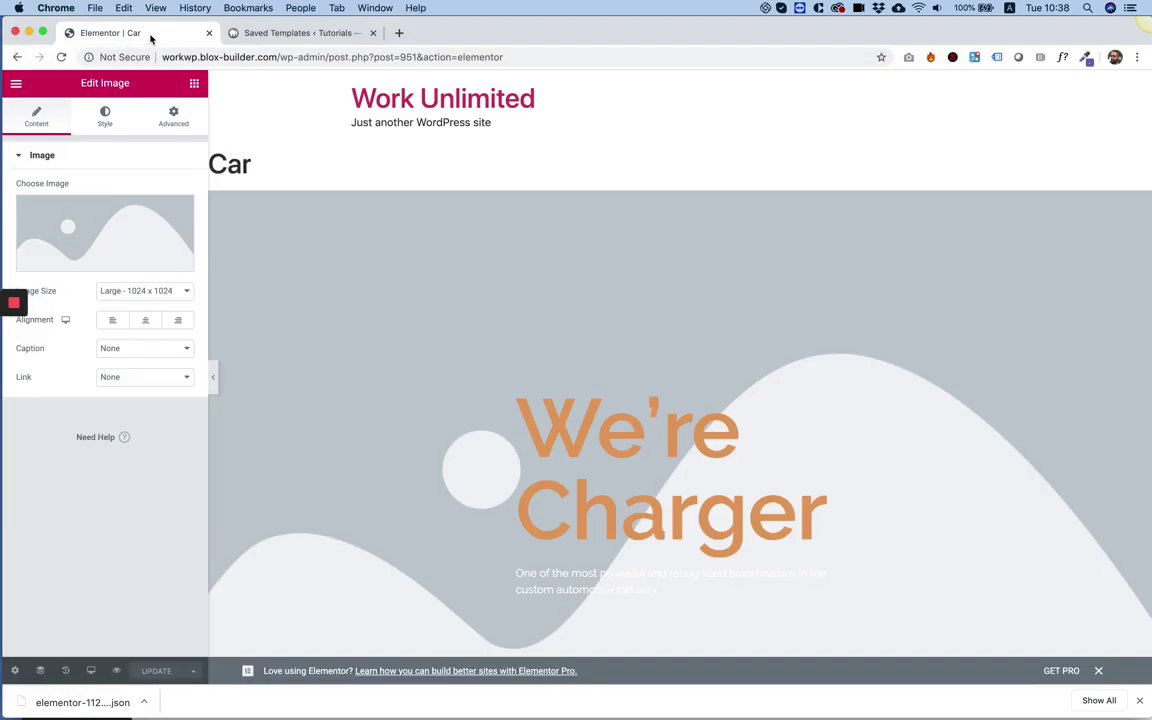
Step: Exit to the dashboard and import layout_car (1).zip via Import Template With Images
click(16, 84)
click(68, 446)
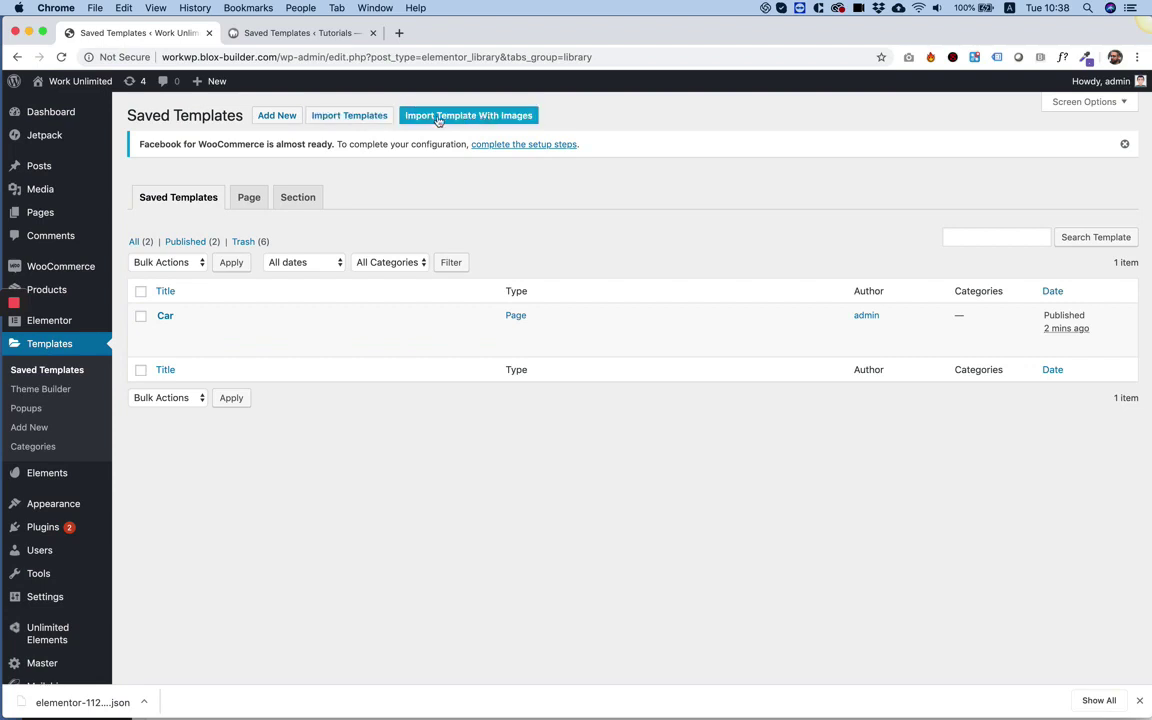
click(505, 117)
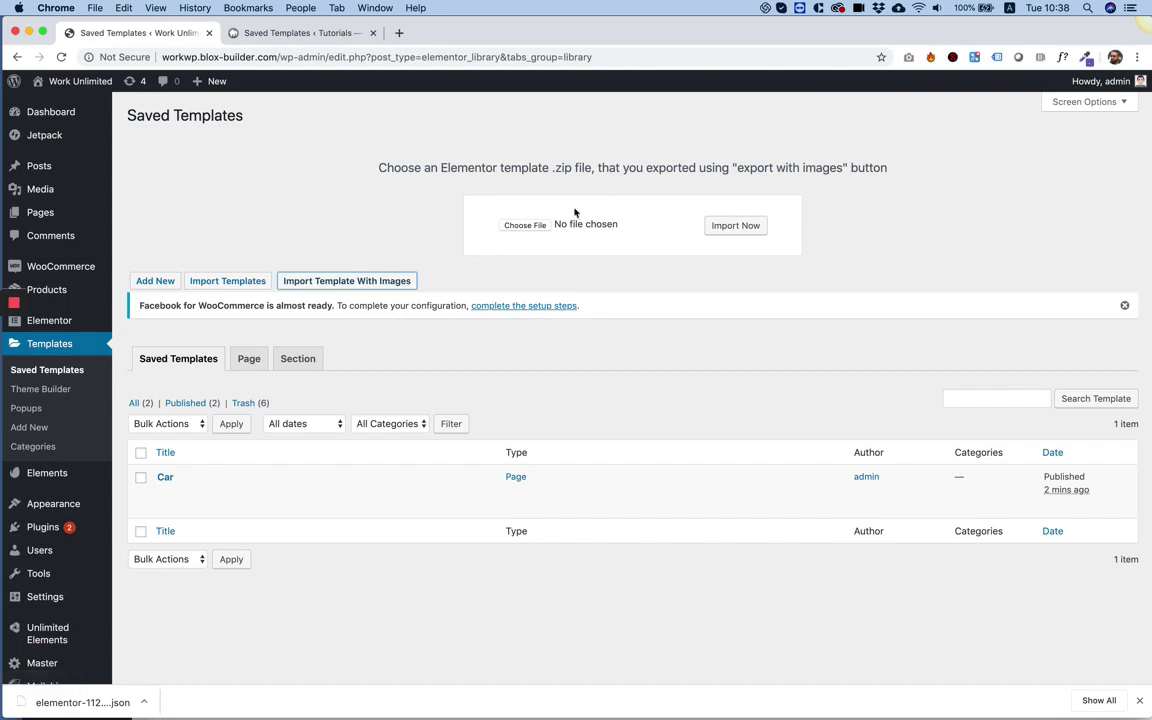
click(536, 228)
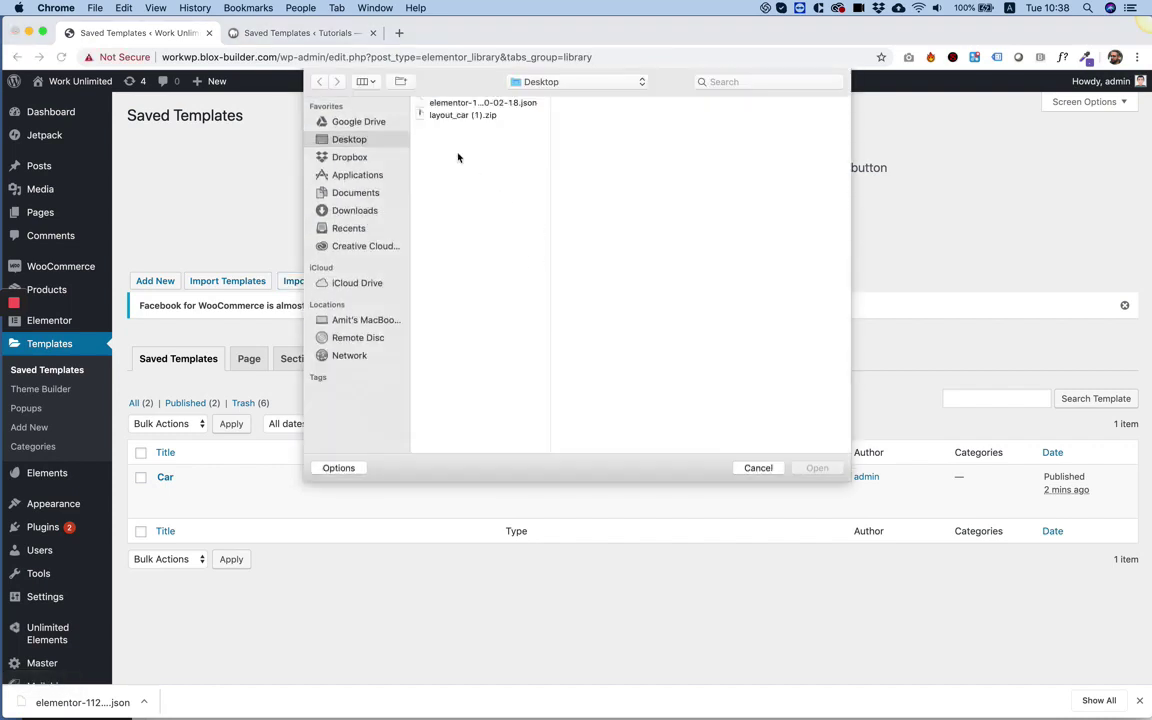
double_click(455, 115)
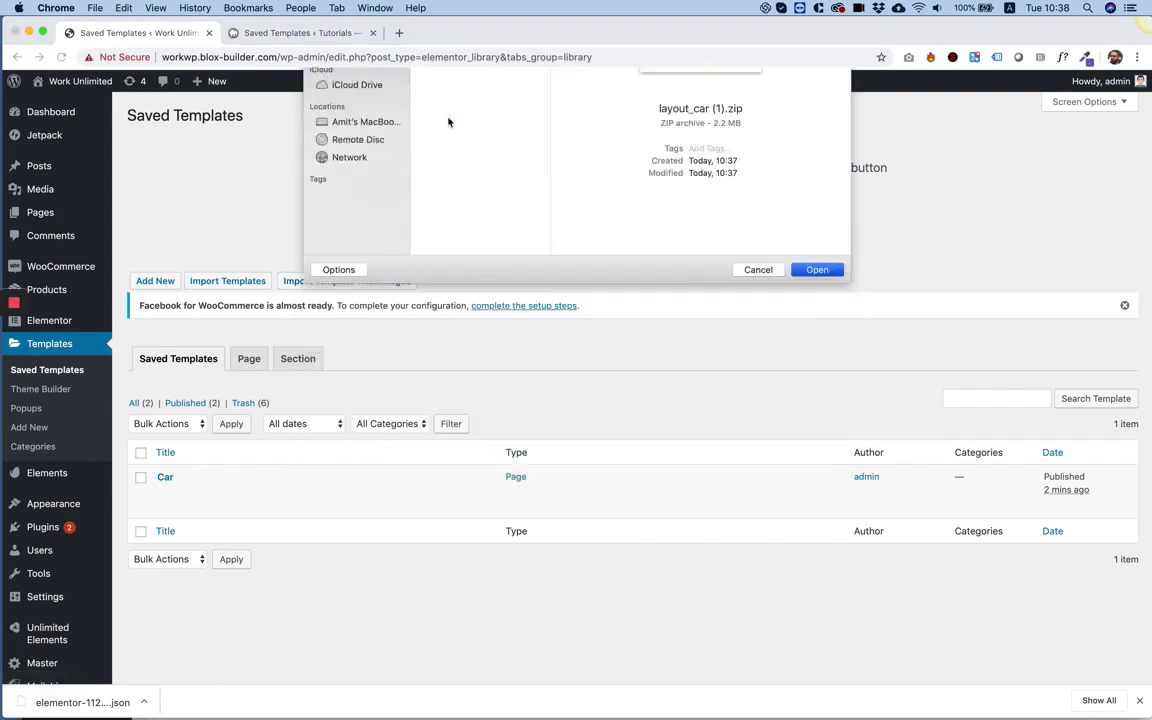
click(736, 227)
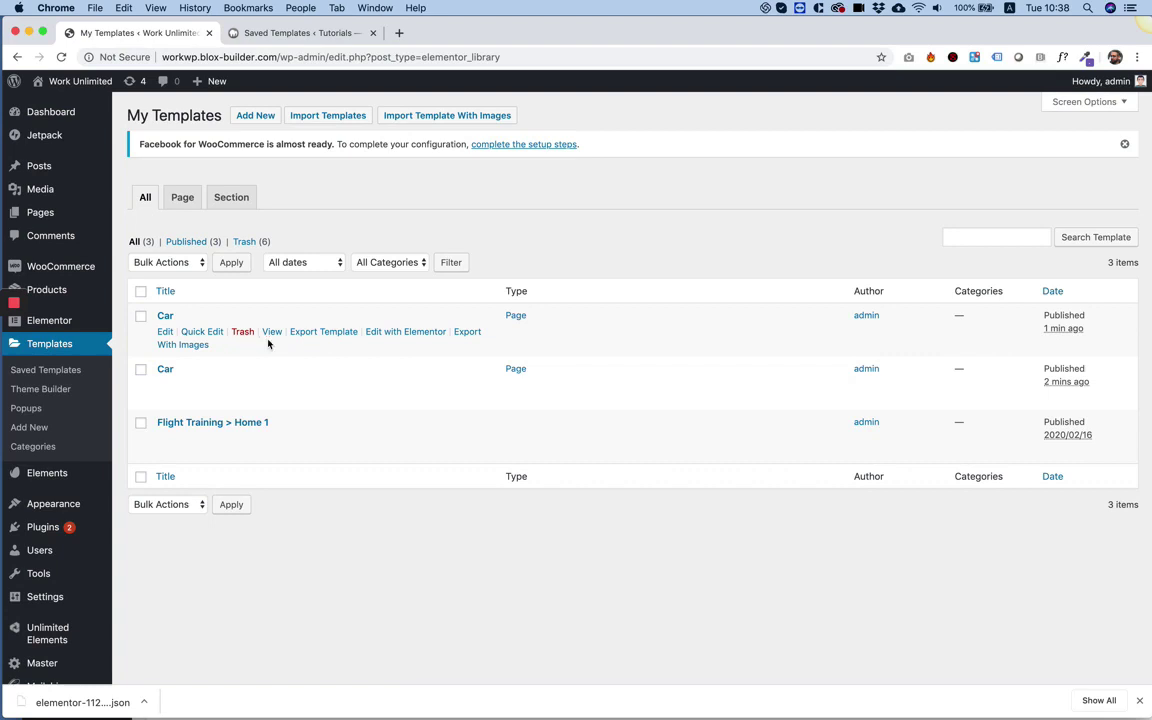
Step: Open the newly imported Car template in Elementor and scroll through its car photos
click(399, 335)
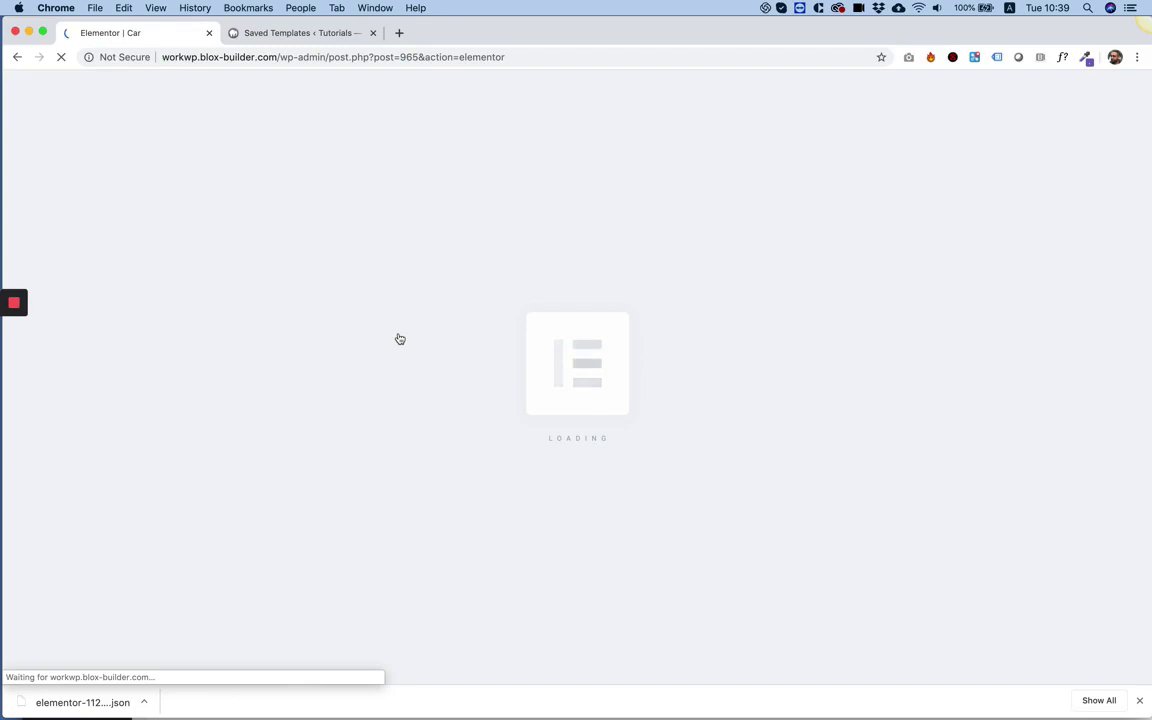
scroll(748, 278, down, 5)
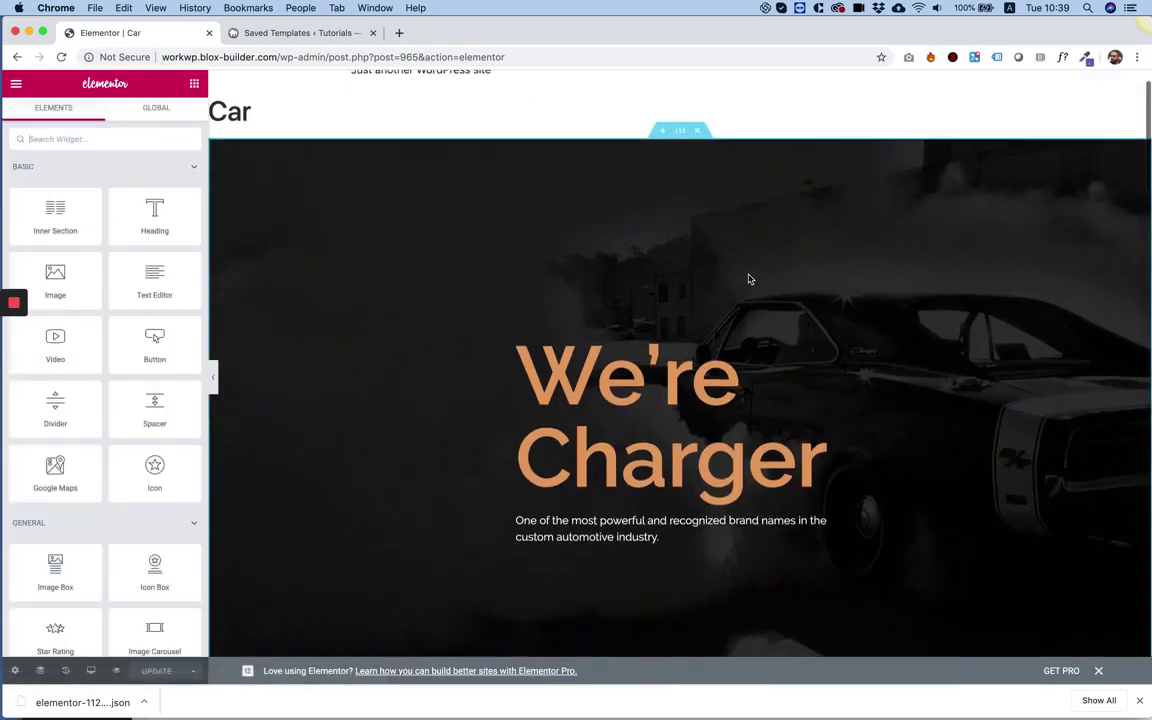
scroll(748, 278, down, 15)
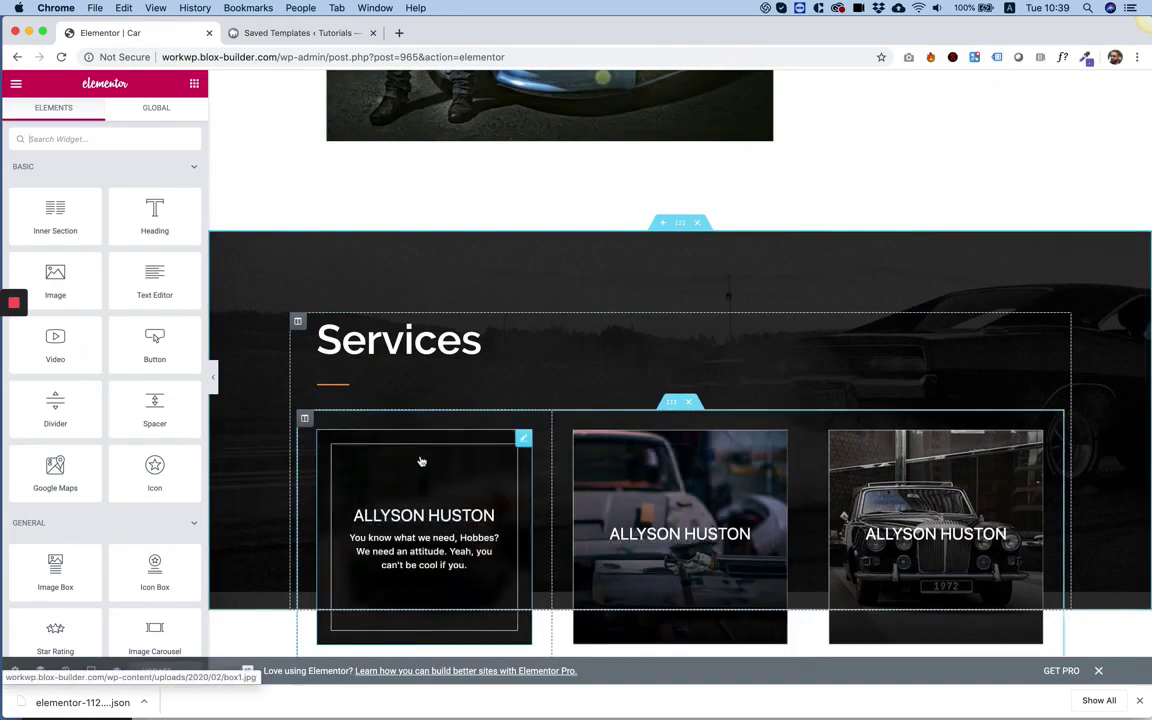
scroll(866, 476, down, 8)
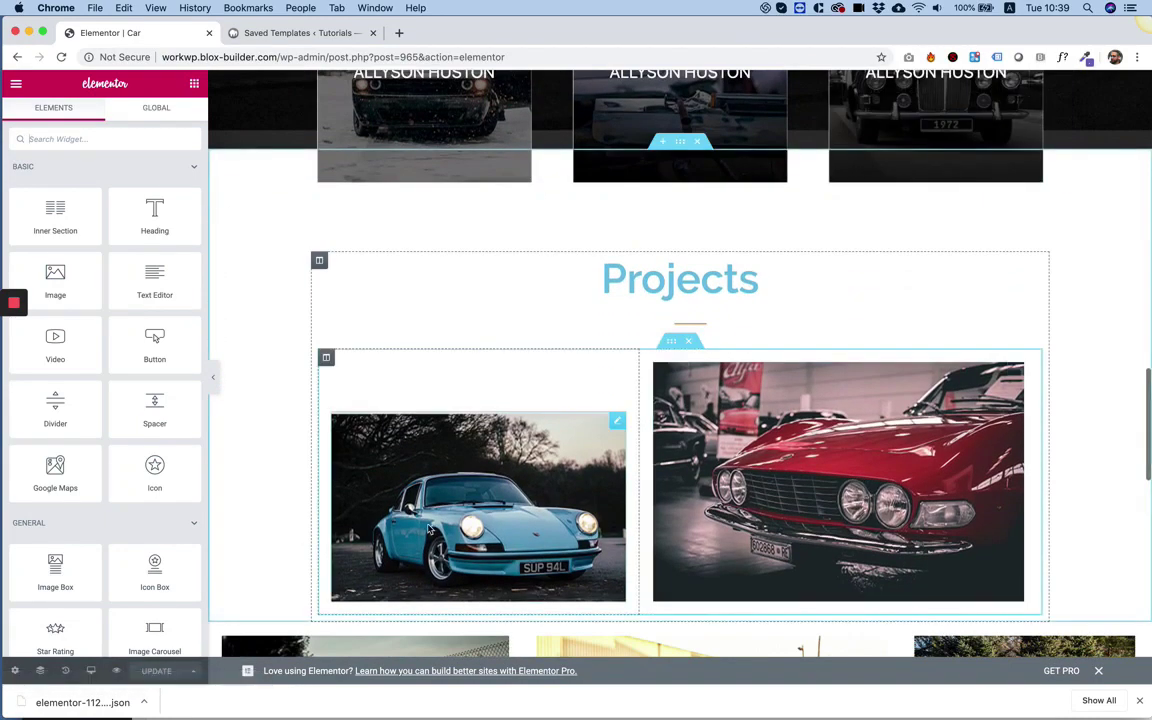
scroll(430, 530, down, 3)
scroll(430, 530, down, 3)
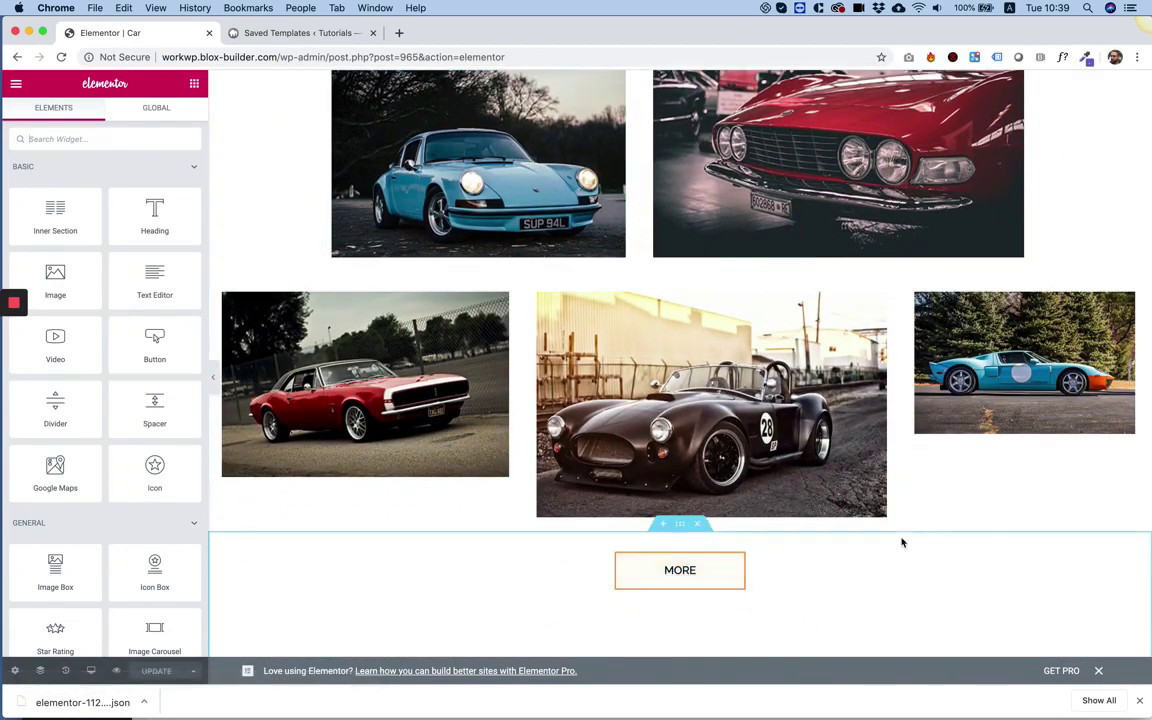
scroll(902, 540, down, 5)
scroll(902, 540, up, 20)
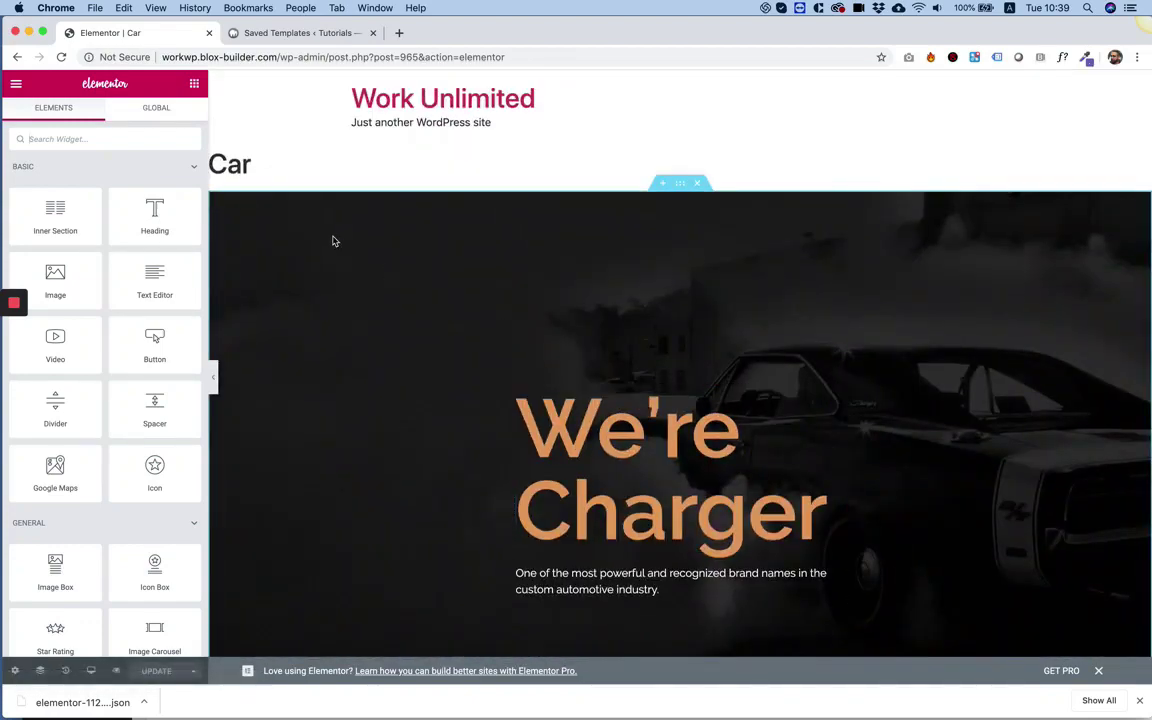
Step: Compare with the localhost Saved Templates tab, then recheck the live Car page's images
click(259, 36)
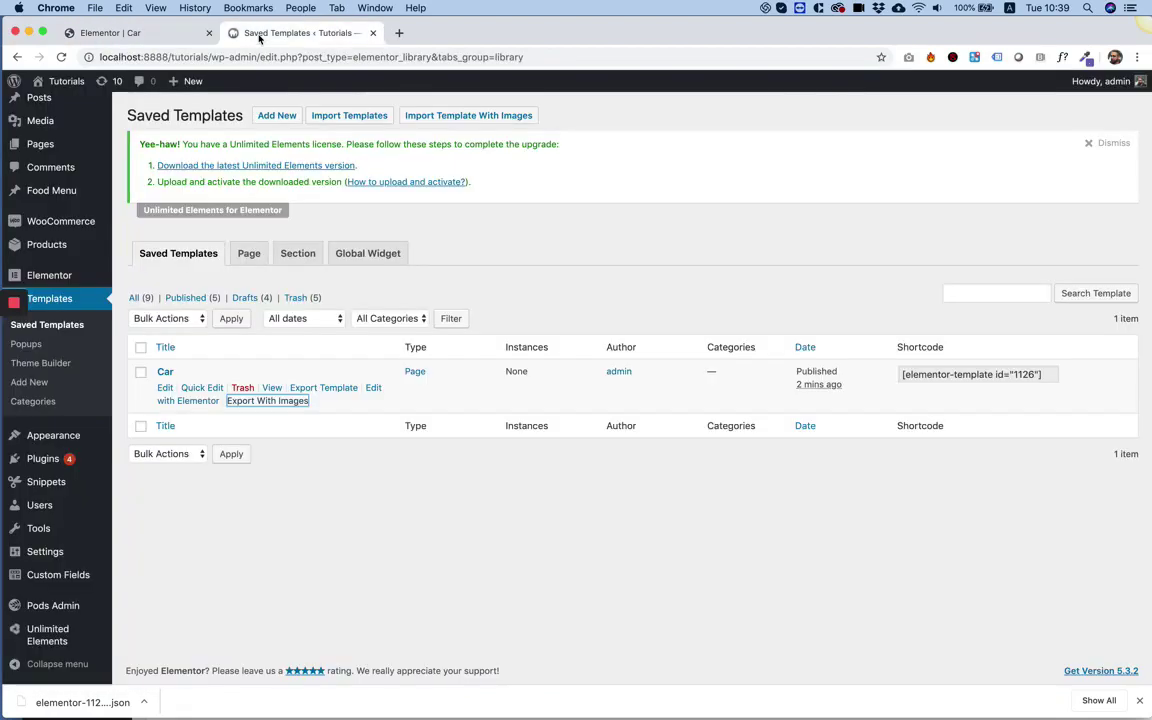
click(142, 32)
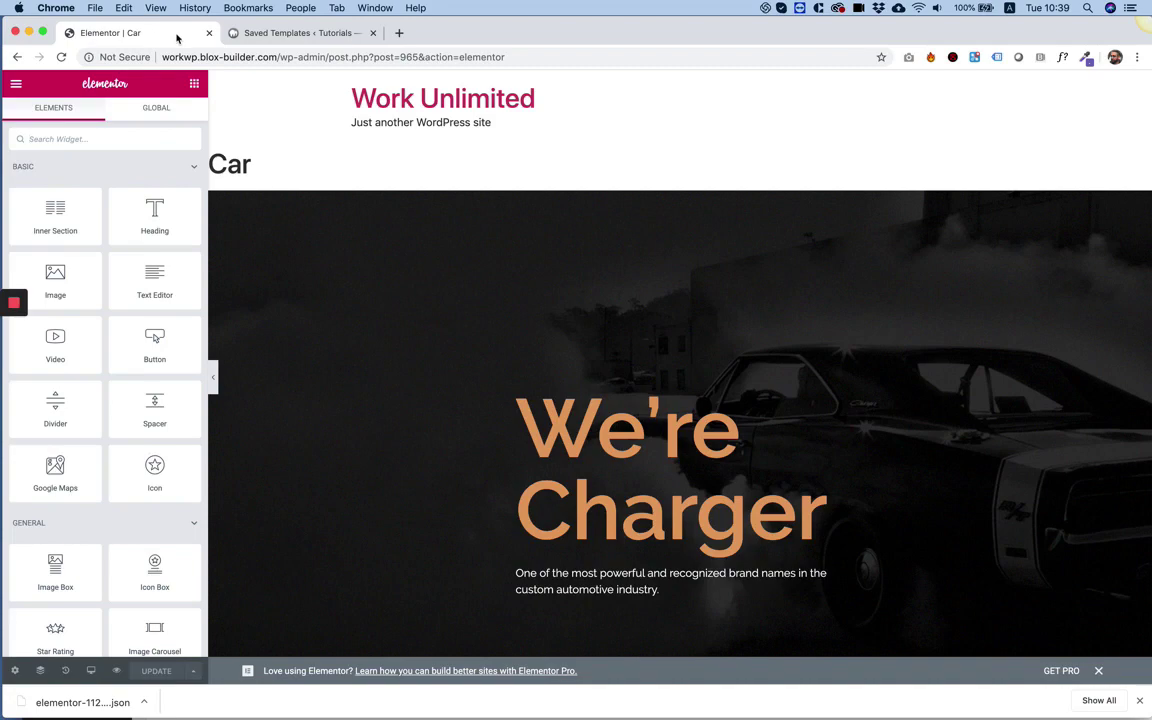
scroll(490, 218, down, 10)
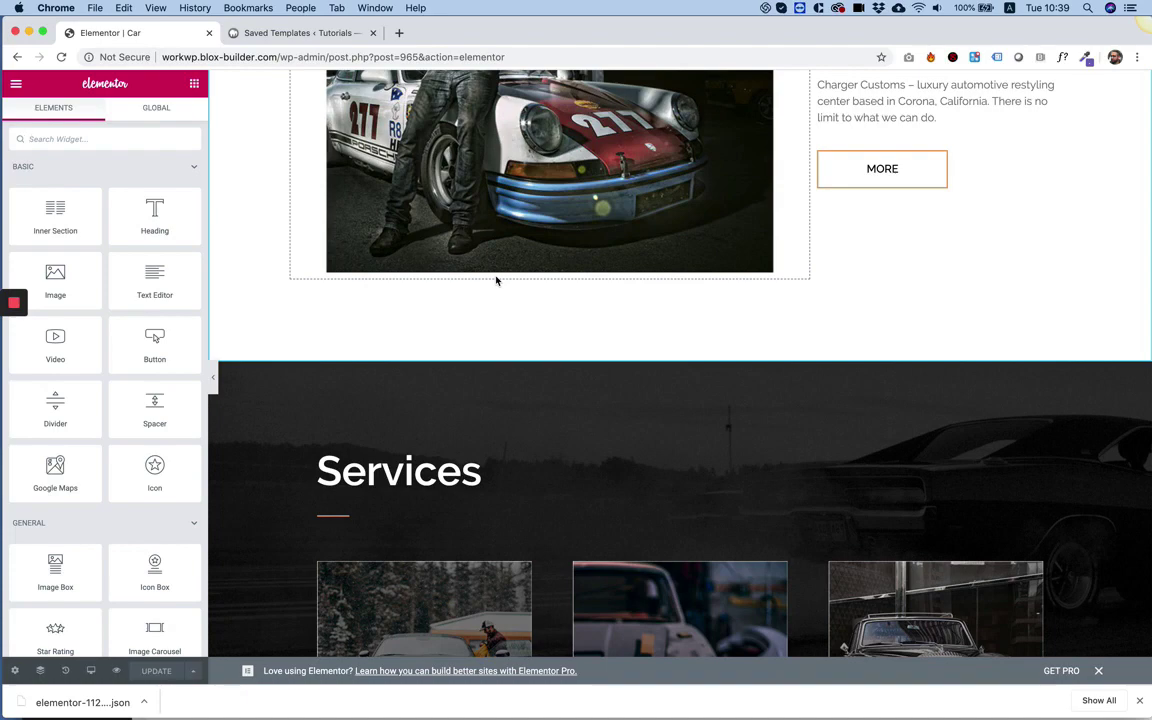
scroll(722, 496, down, 6)
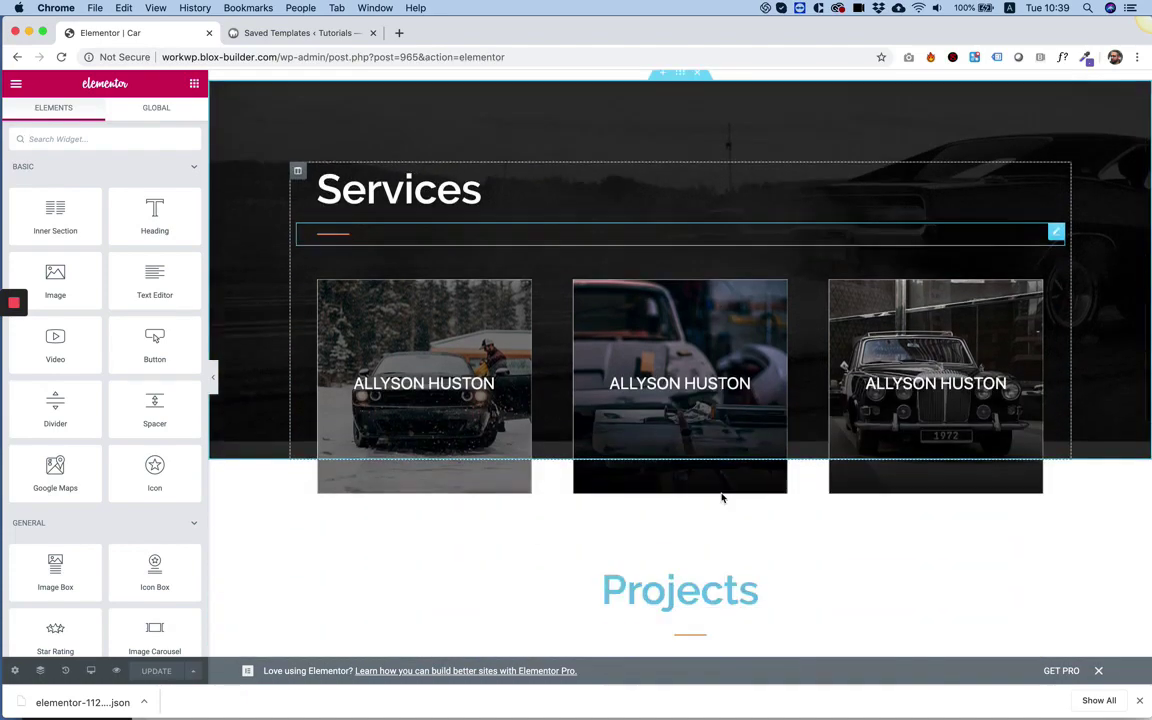